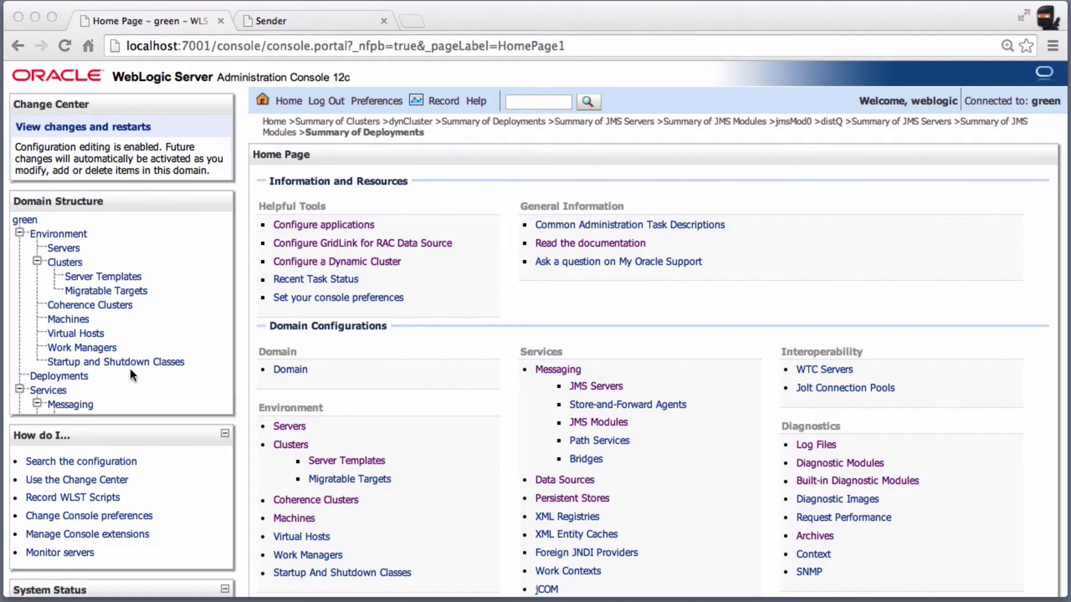
# Install SendJMS.war as an application targeted to AdminServer and dynCluster.
pyautogui.click(61, 374)
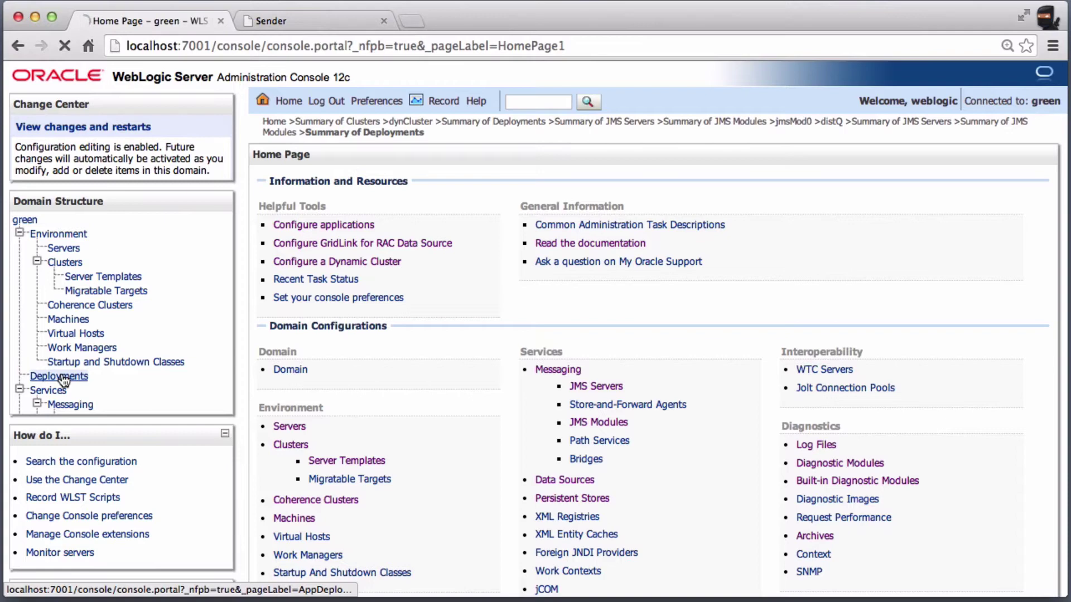
pyautogui.click(285, 356)
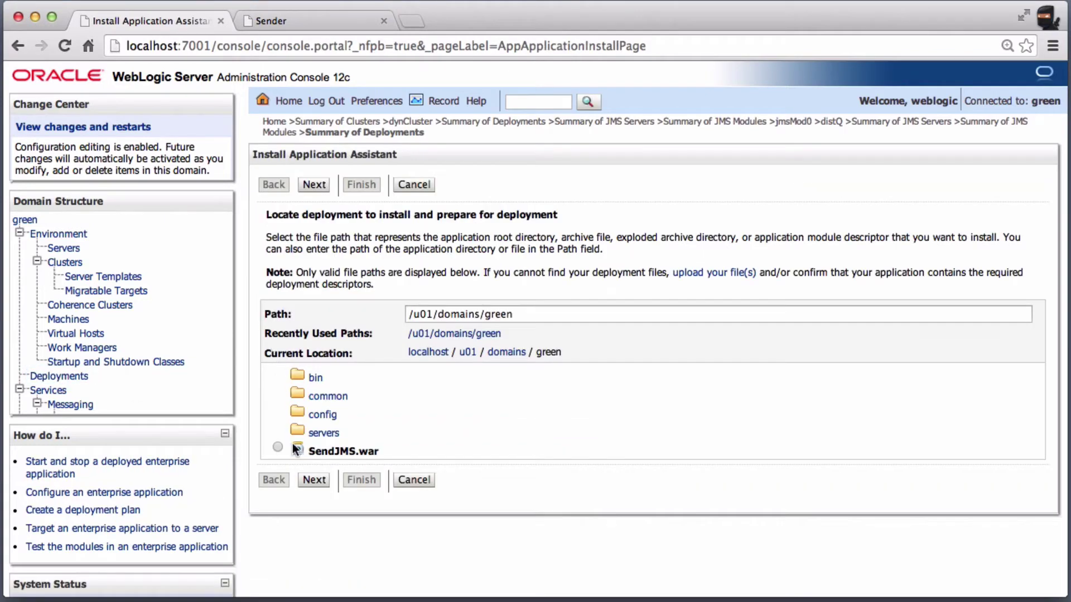
pyautogui.click(278, 449)
pyautogui.click(314, 480)
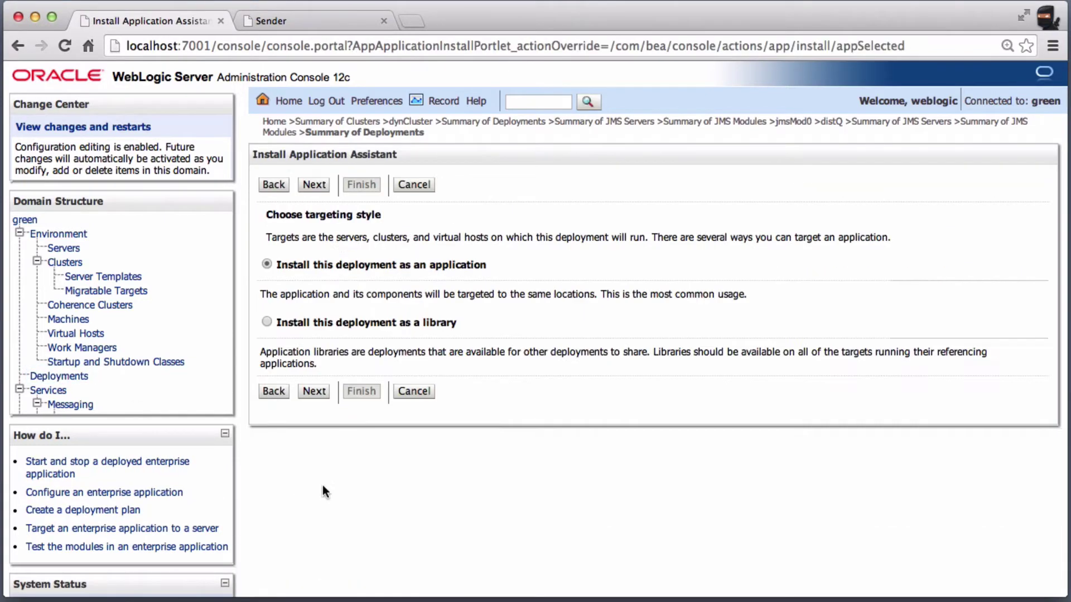
pyautogui.click(304, 399)
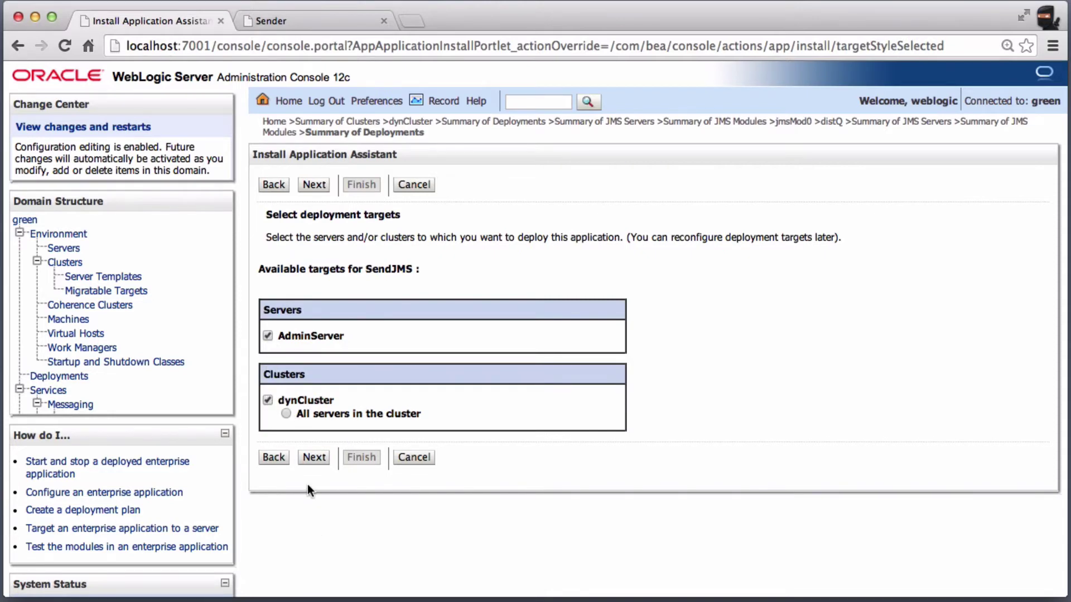
pyautogui.click(312, 460)
pyautogui.scroll(-1, 315, 457)
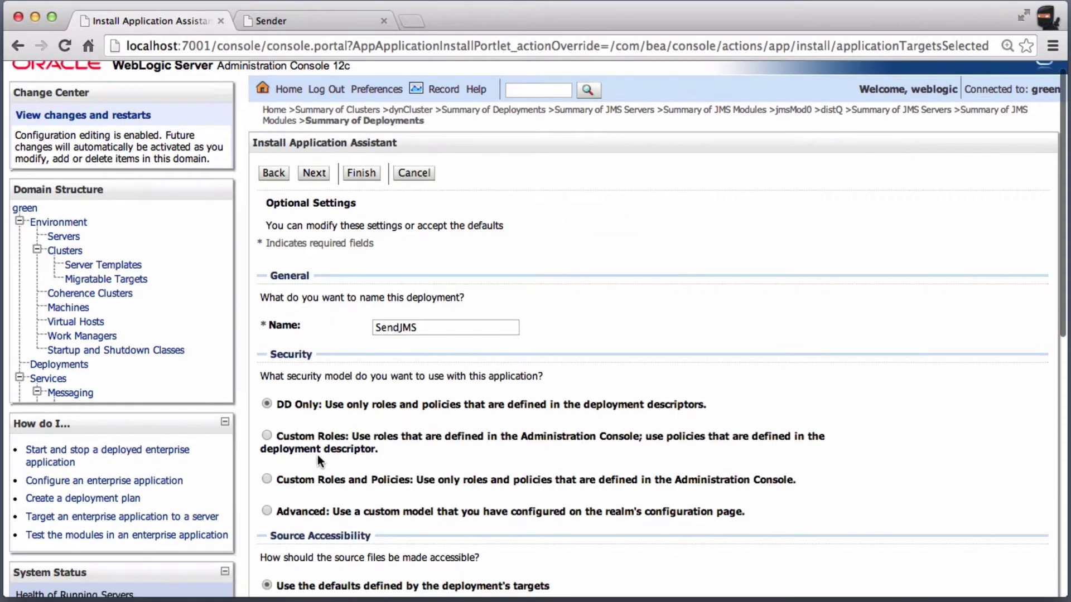
pyautogui.click(360, 178)
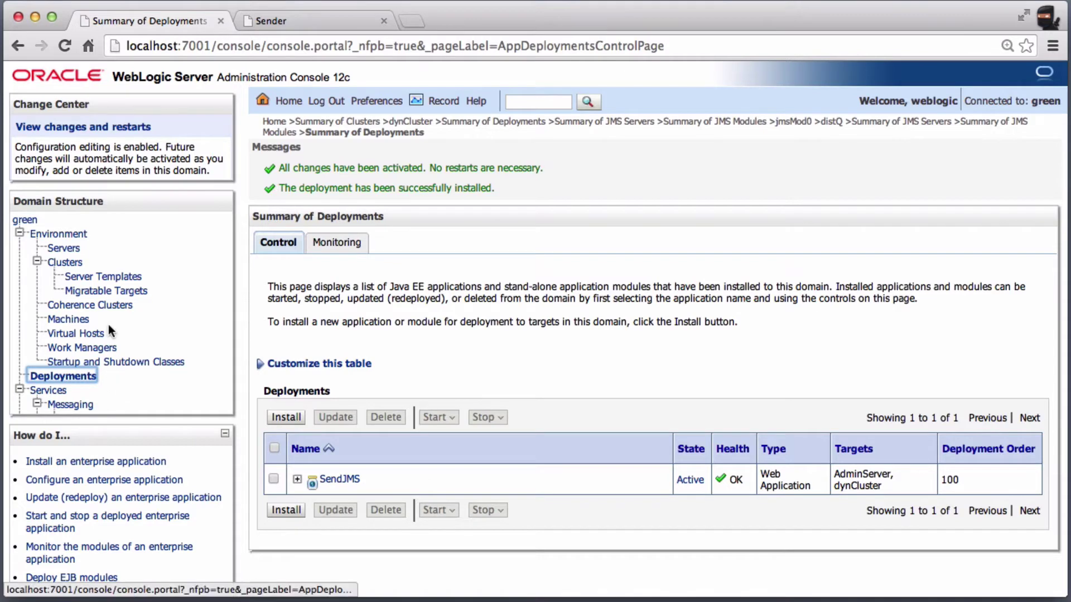
pyautogui.scroll(-3, 106, 325)
# Add a new JMS server named surfJMS with dynCluster as its target.
pyautogui.click(99, 342)
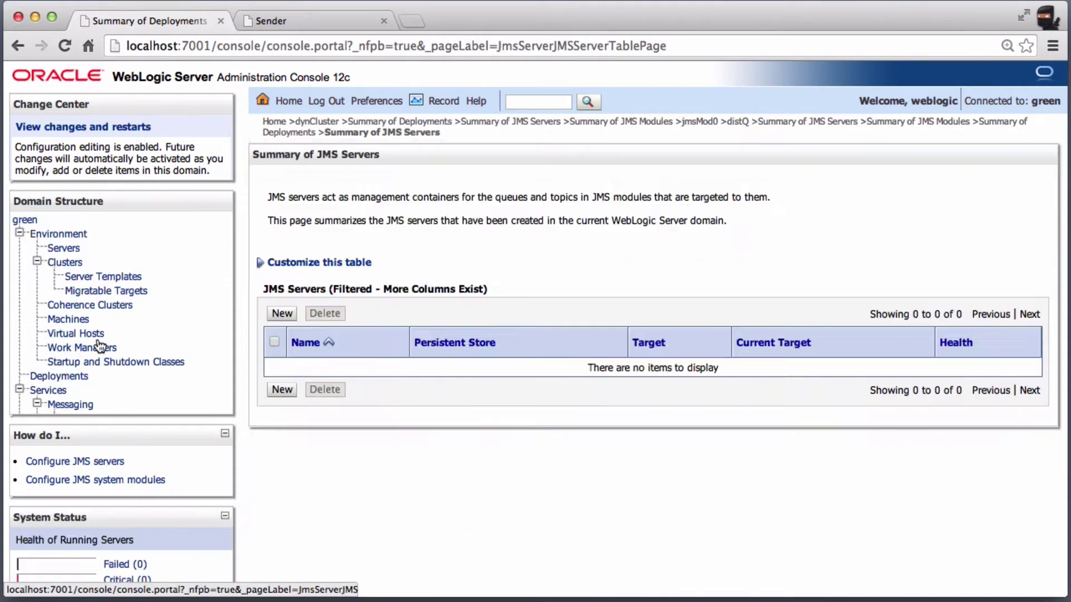
pyautogui.click(283, 314)
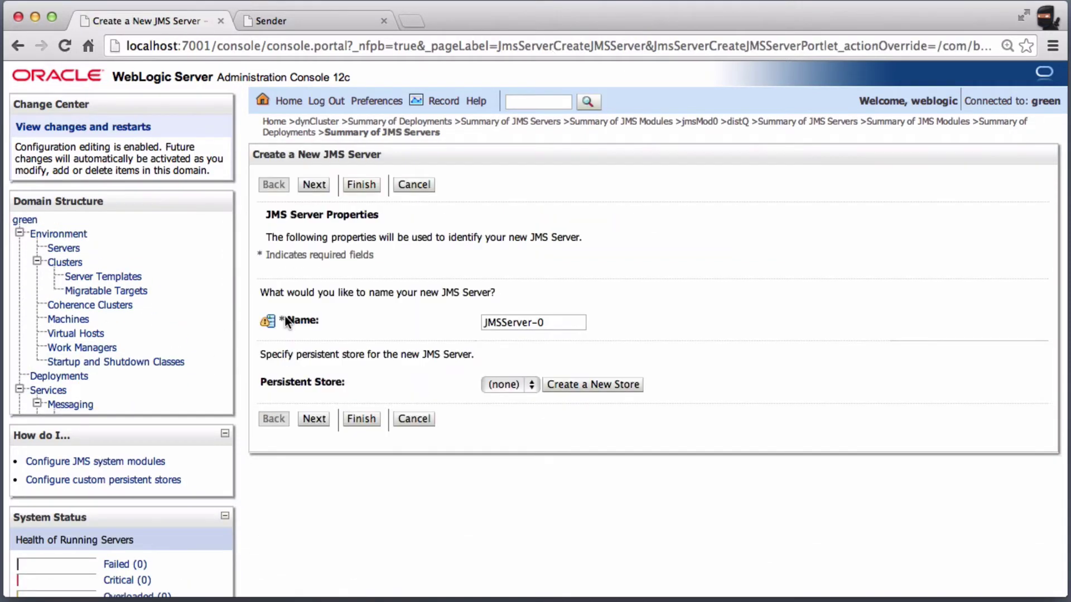
pyautogui.moveTo(568, 325); pyautogui.dragTo(475, 326)
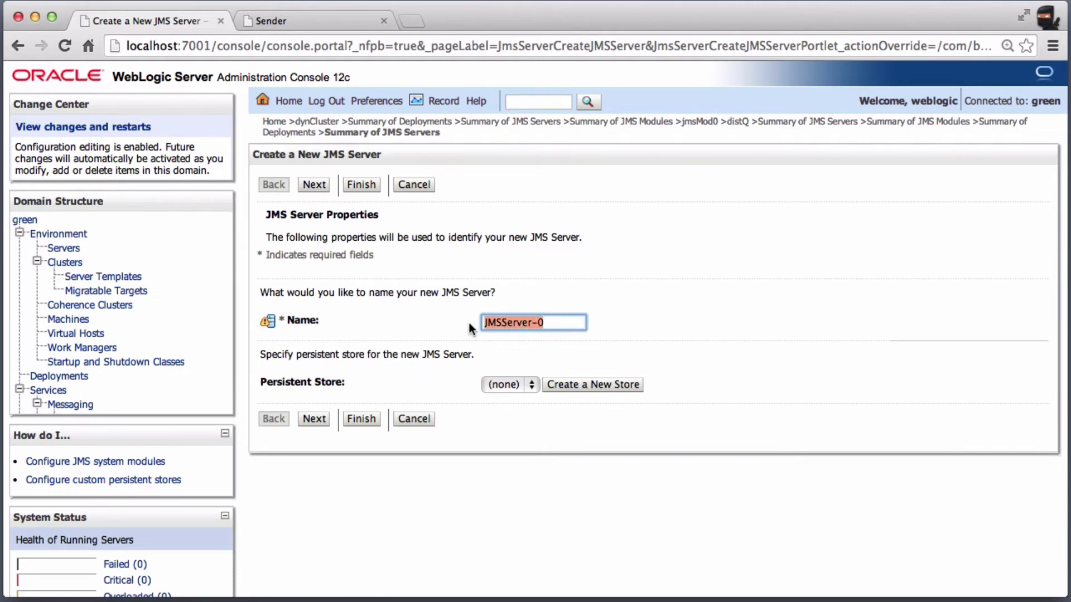
pyautogui.write('surf')
pyautogui.press('BackSpace')
pyautogui.press('BackSpace')
pyautogui.press('BackSpace')
pyautogui.write('surf')
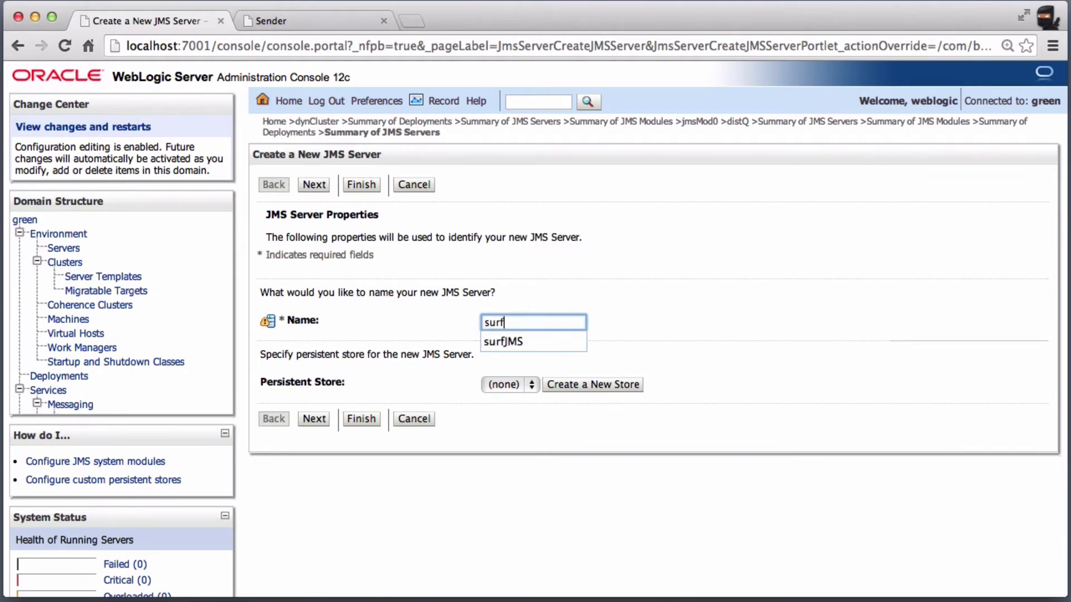
pyautogui.write('JMS')
pyautogui.click(314, 420)
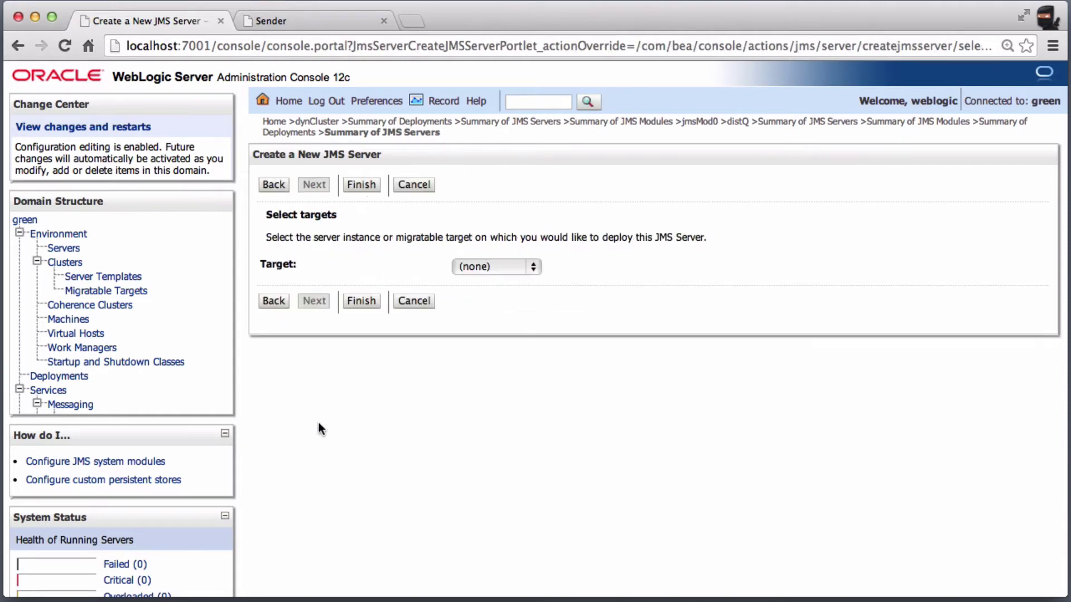
pyautogui.click(501, 268)
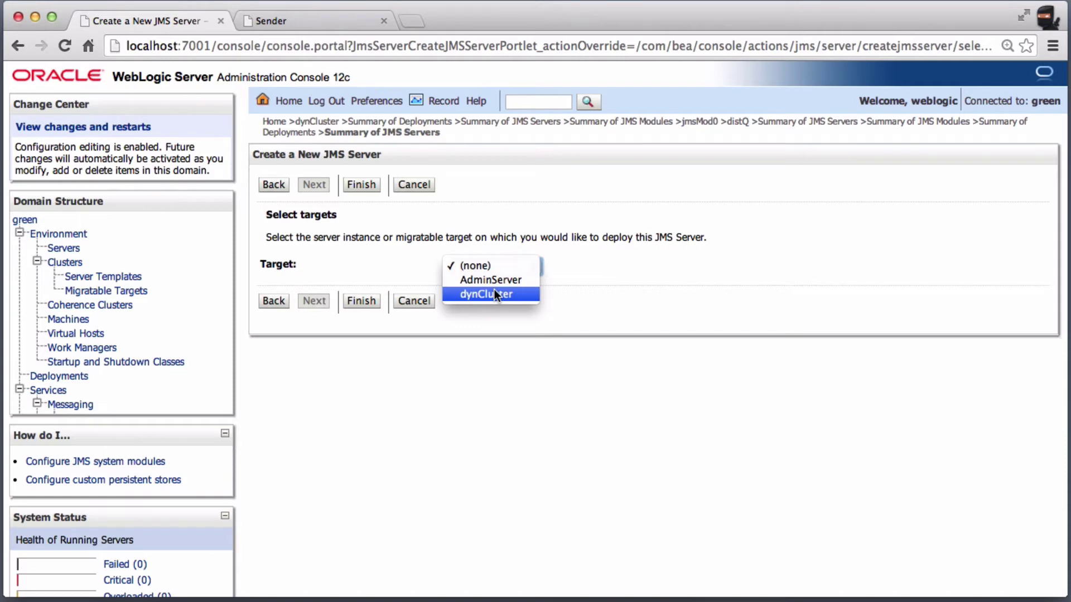
pyautogui.click(494, 289)
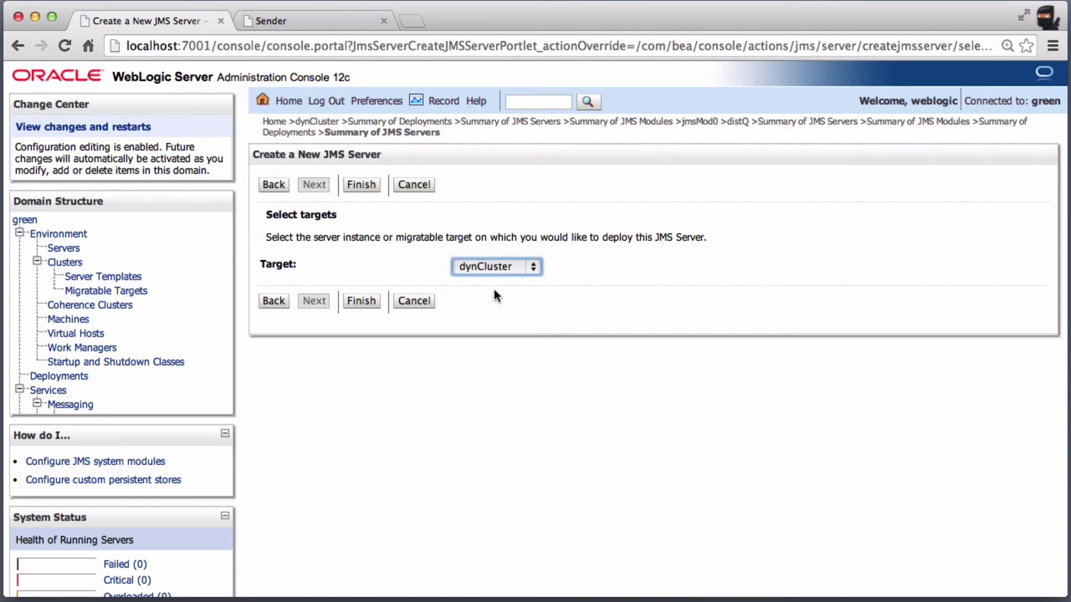
pyautogui.click(367, 304)
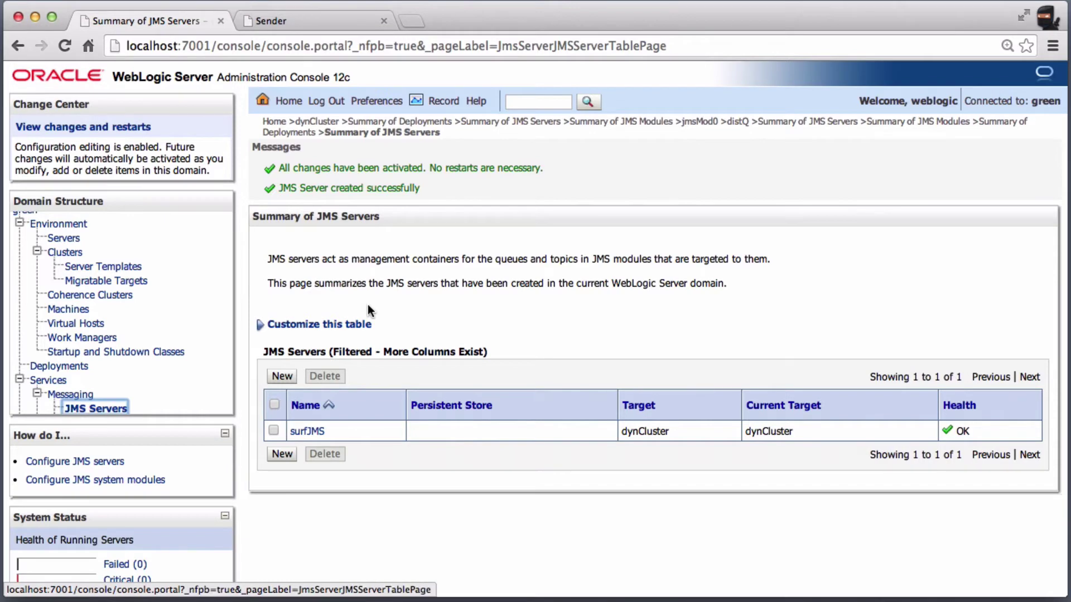
pyautogui.scroll(-3, 146, 322)
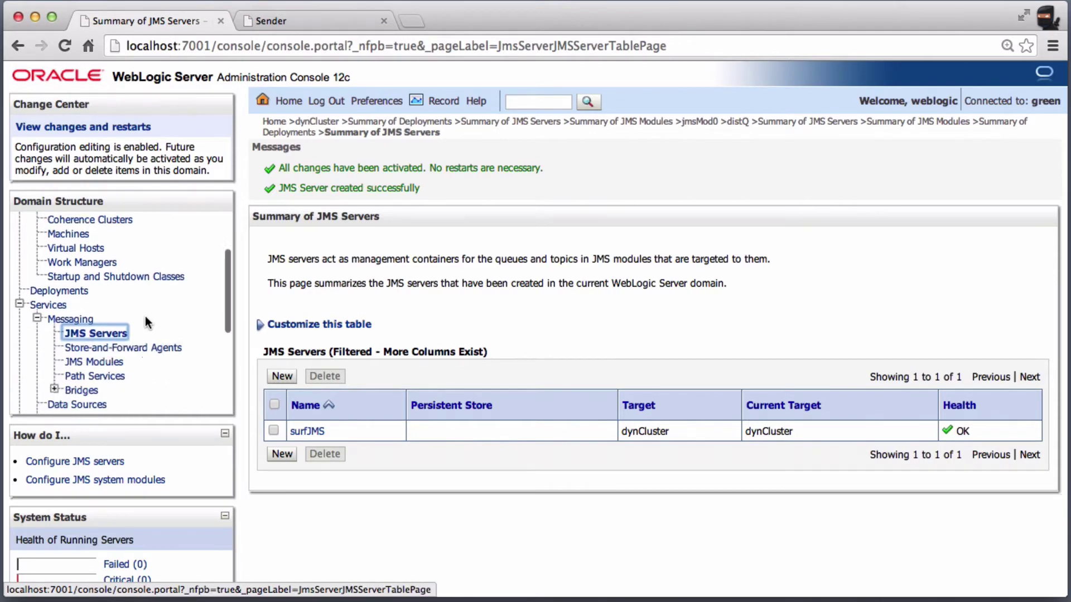
# Create JMS system module jmsMod0 targeted at dynCluster, finishing without adding resources.
pyautogui.click(123, 335)
pyautogui.scroll(-3, 151, 344)
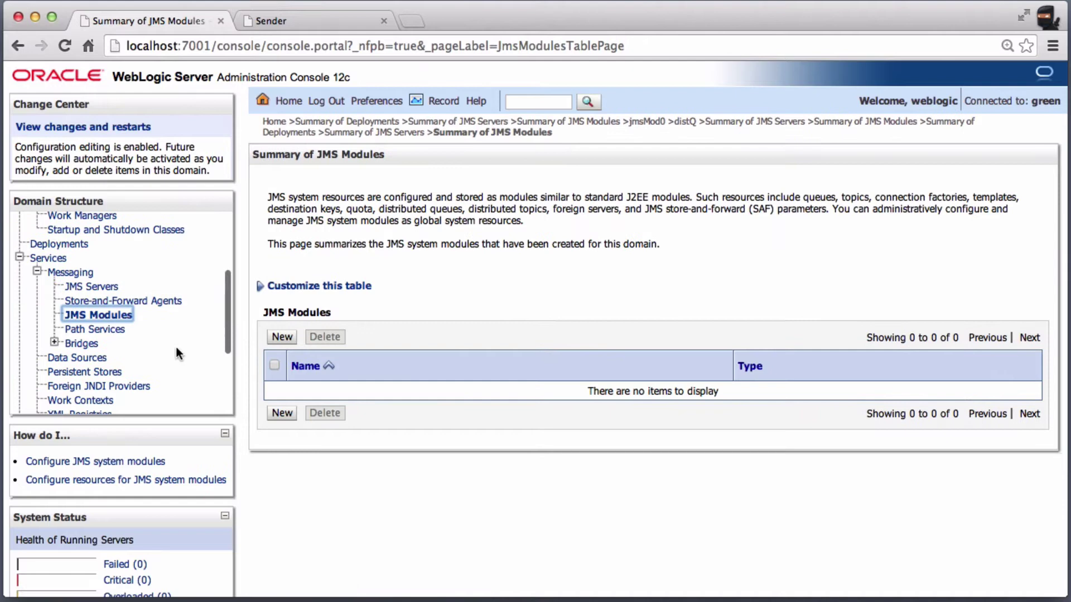
pyautogui.click(280, 339)
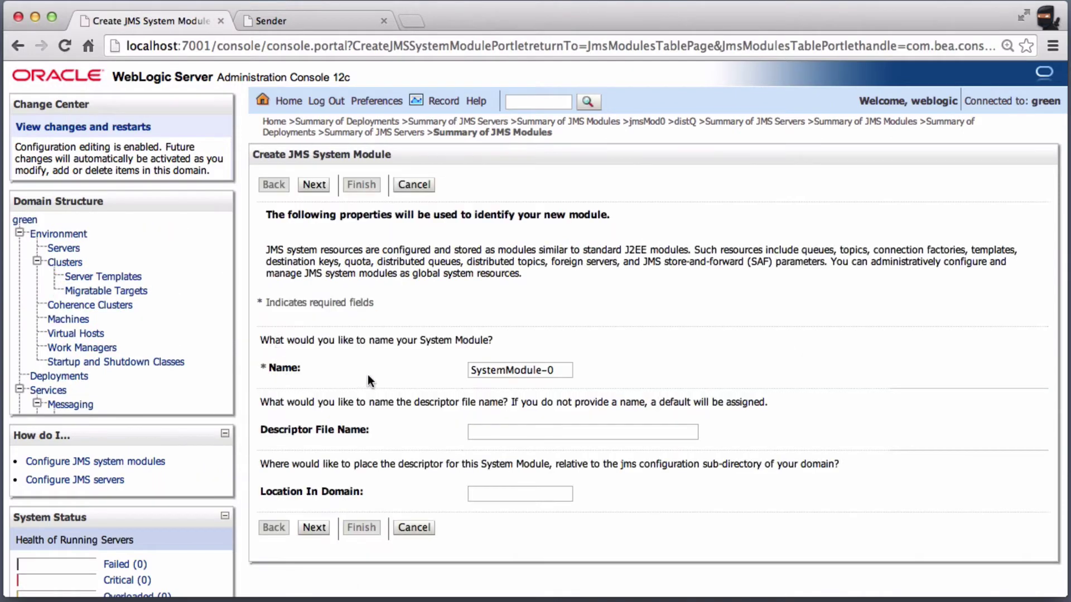
pyautogui.tripleClick(550, 370)
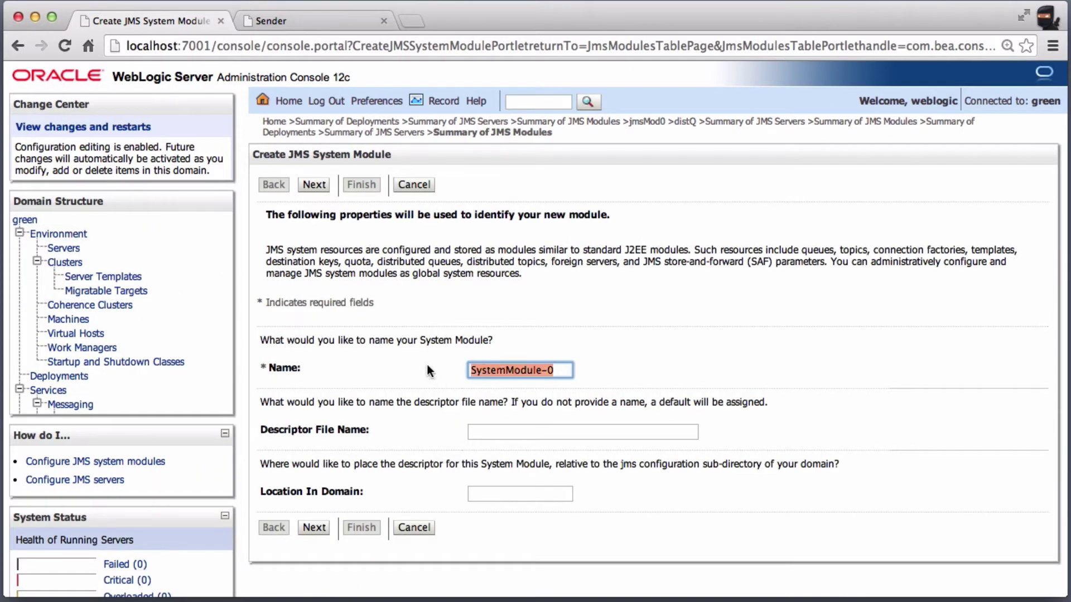
pyautogui.write('jmsMod0')
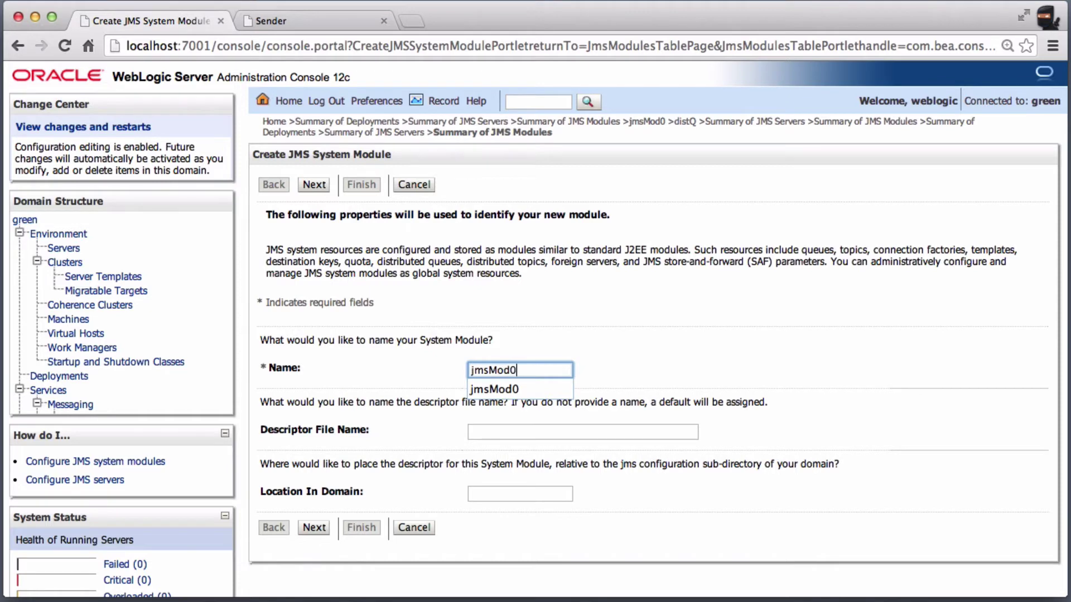
pyautogui.press('Return')
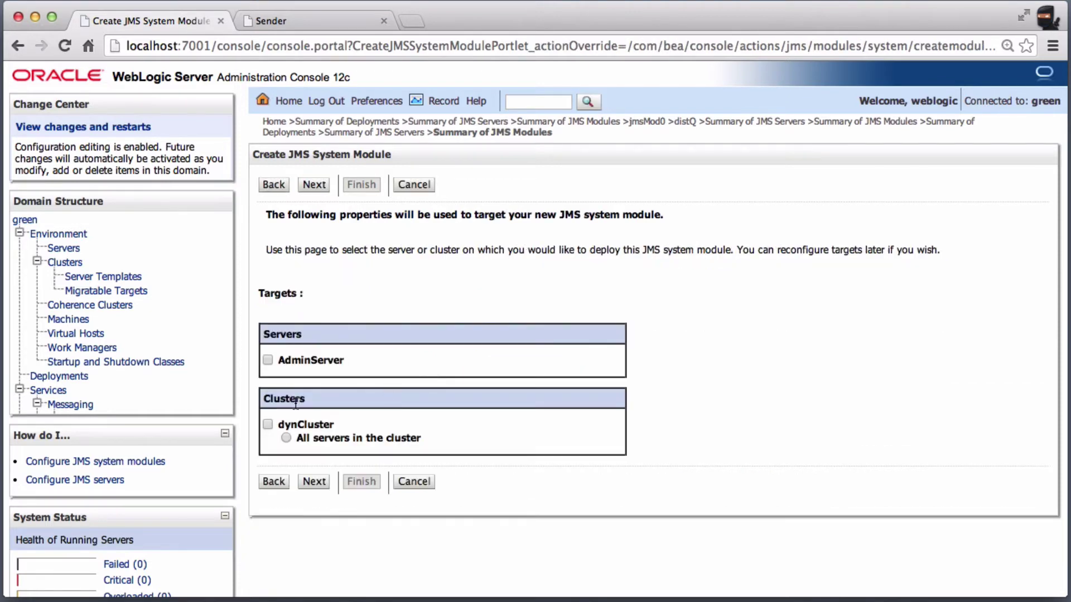
pyautogui.click(314, 481)
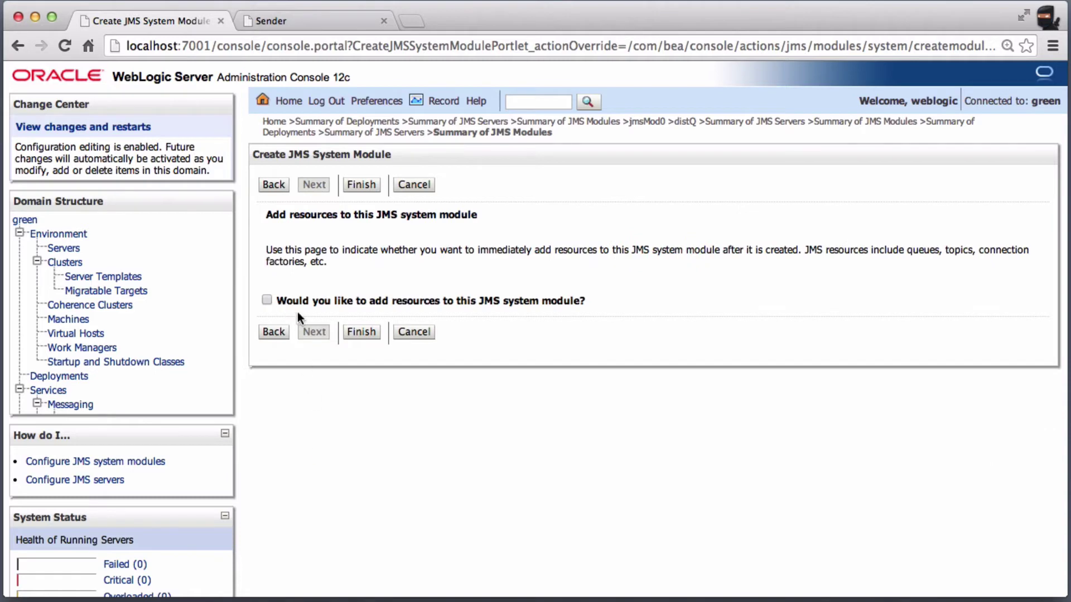
pyautogui.click(365, 333)
pyautogui.scroll(-2, 333, 360)
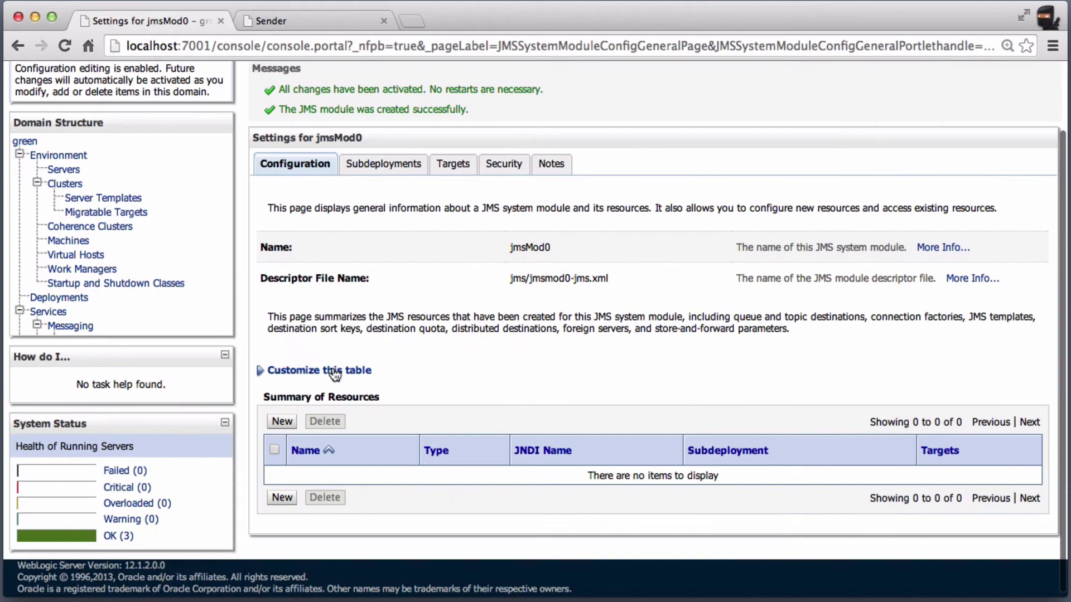
# Create distributed queue surfQ in jmsMod0 with name and JNDI name surfQ, targeted at dynCluster.
pyautogui.click(283, 423)
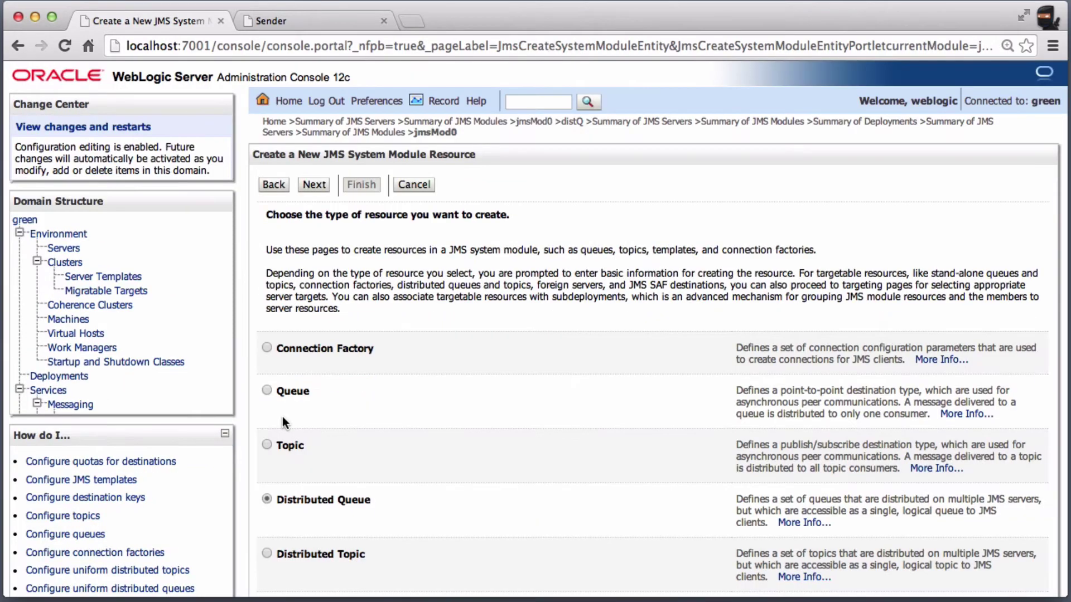
pyautogui.scroll(-2, 282, 416)
pyautogui.scroll(-1, 282, 416)
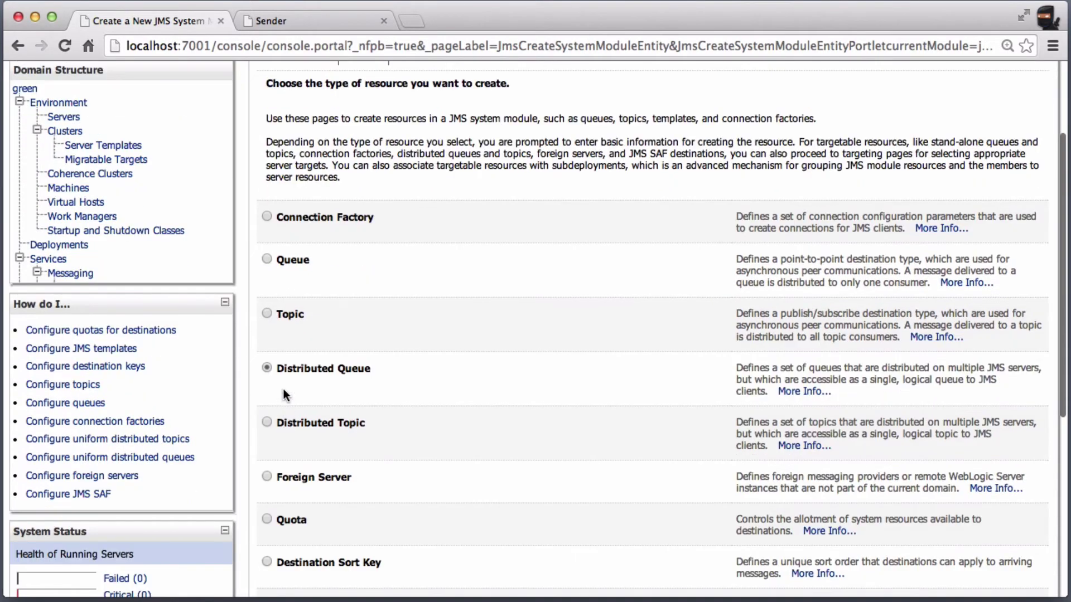
pyautogui.scroll(-6, 283, 387)
pyautogui.scroll(-2, 283, 389)
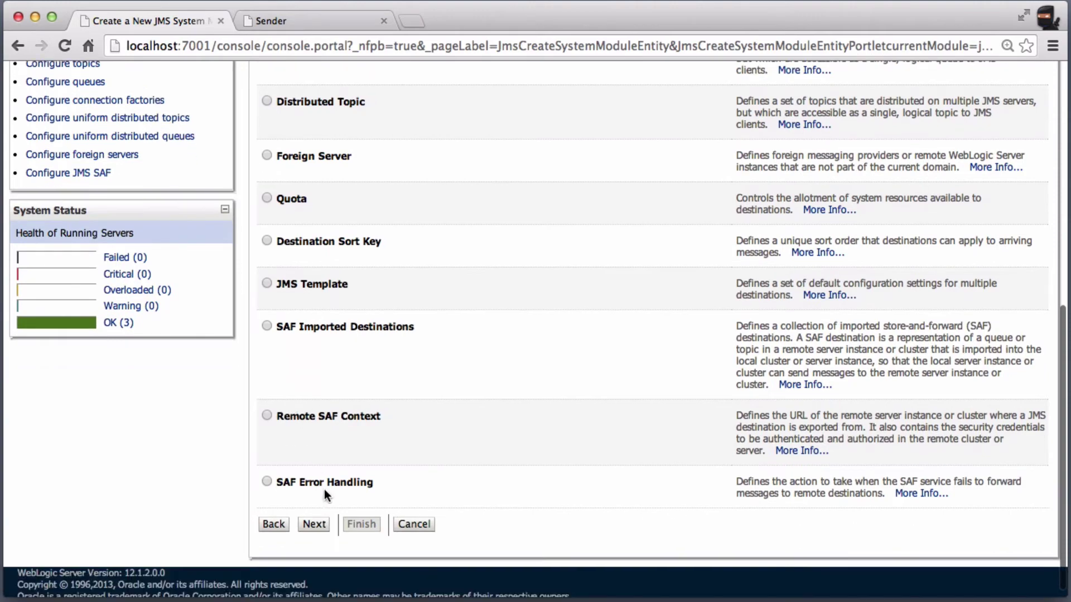
pyautogui.click(317, 524)
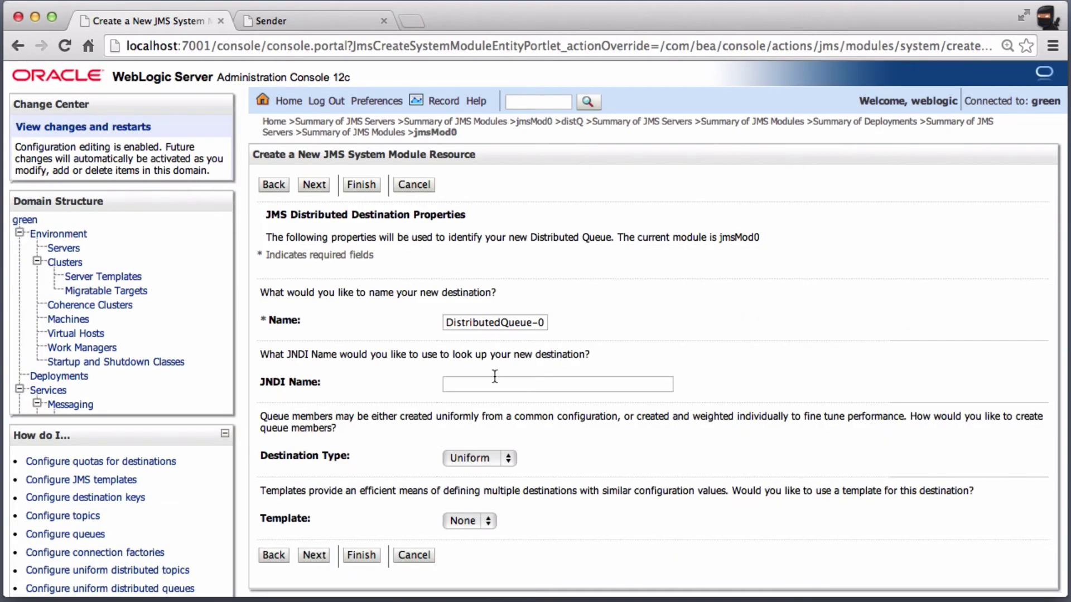
pyautogui.moveTo(448, 323); pyautogui.dragTo(572, 321)
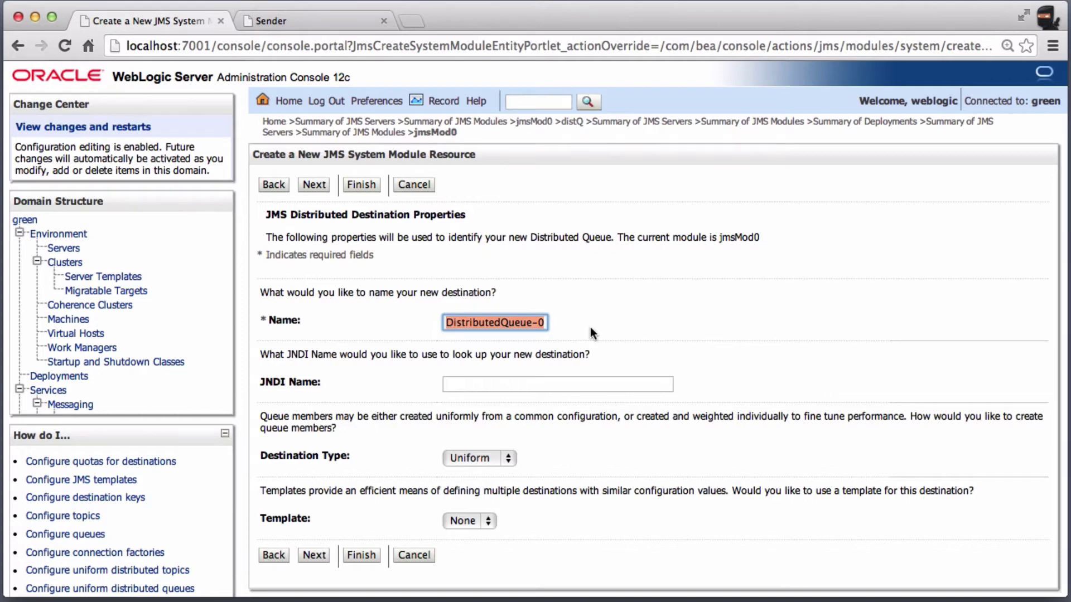
pyautogui.write('surf')
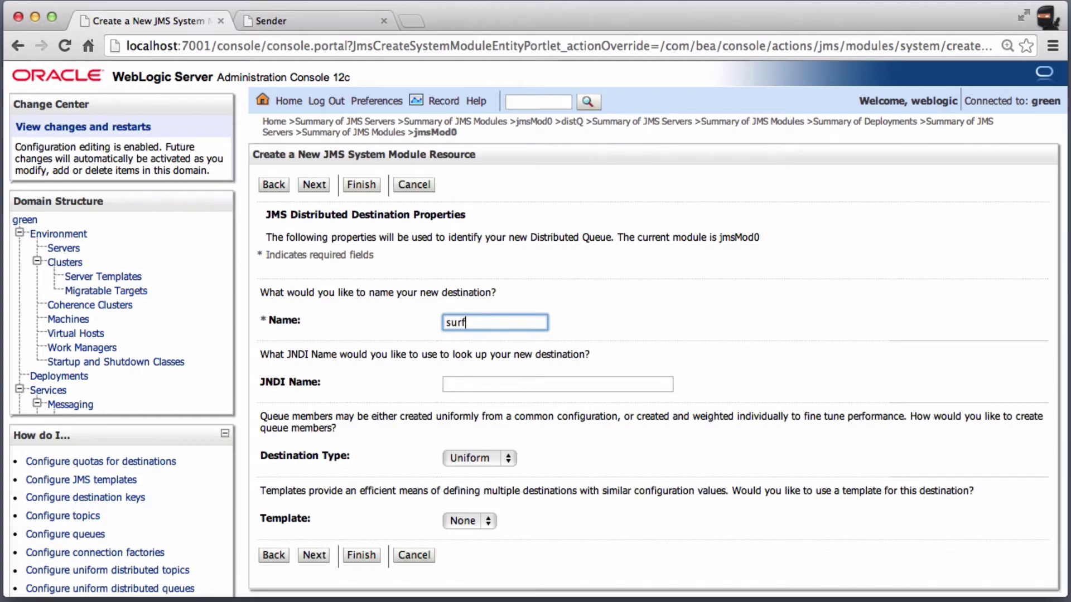
pyautogui.write('Q')
pyautogui.click(522, 386)
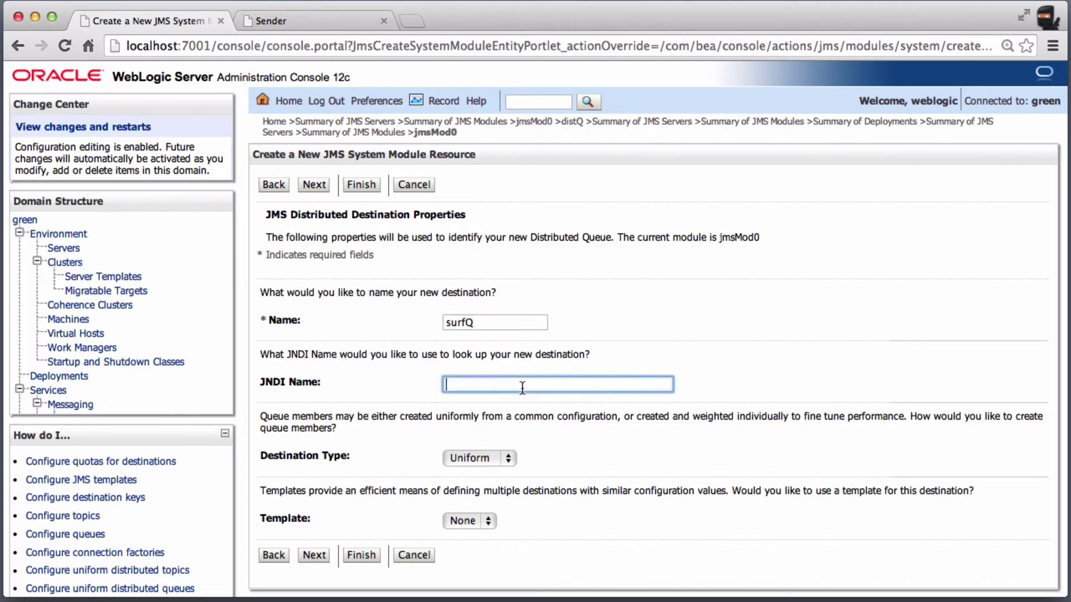
pyautogui.write('surfQ')
pyautogui.click(314, 553)
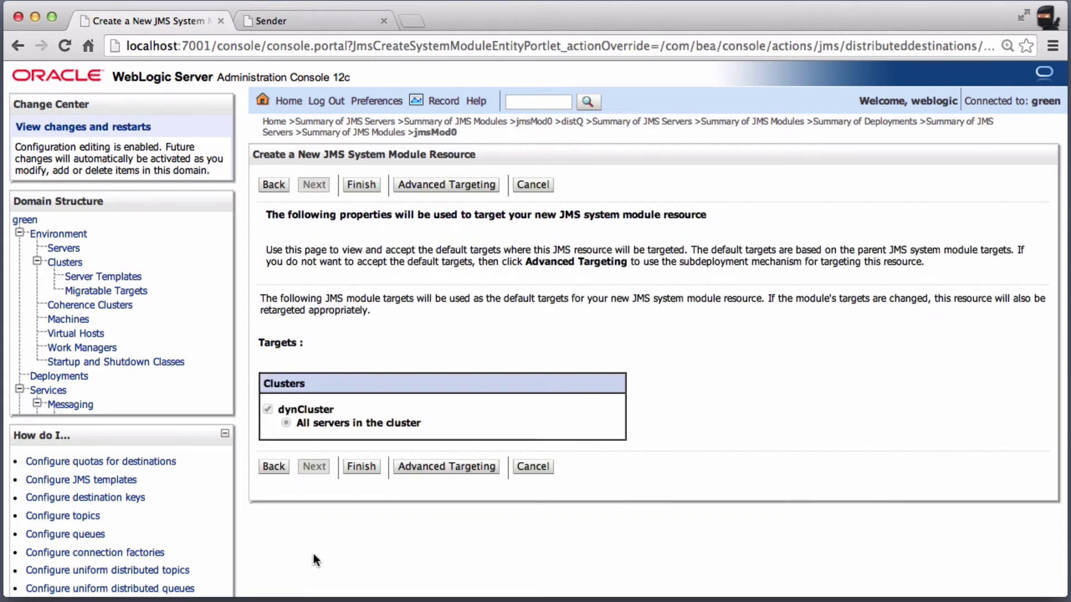
pyautogui.click(359, 470)
pyautogui.scroll(-2, 348, 448)
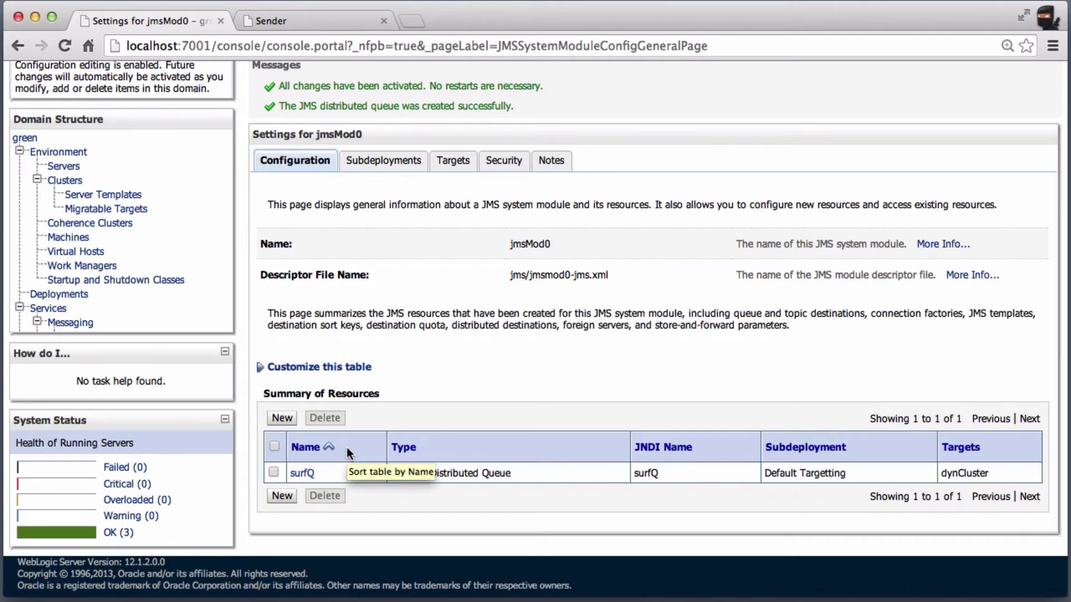
pyautogui.scroll(2, 348, 447)
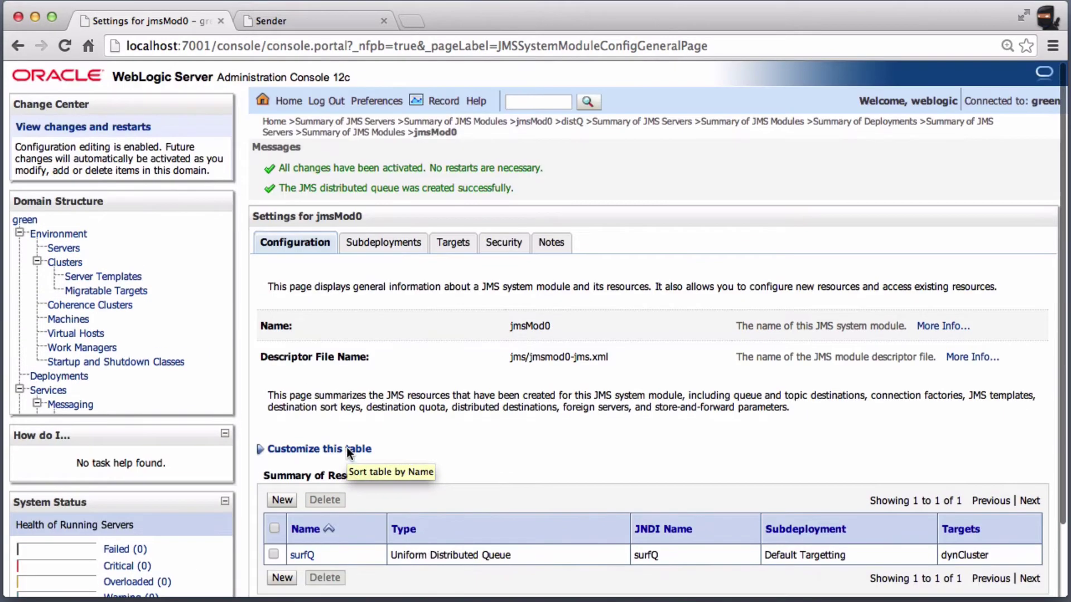
# Send 'Can you read this?' twice from SendJMS, changing the destination from distQ to surfQ.
pyautogui.click(316, 21)
pyautogui.click(18, 47)
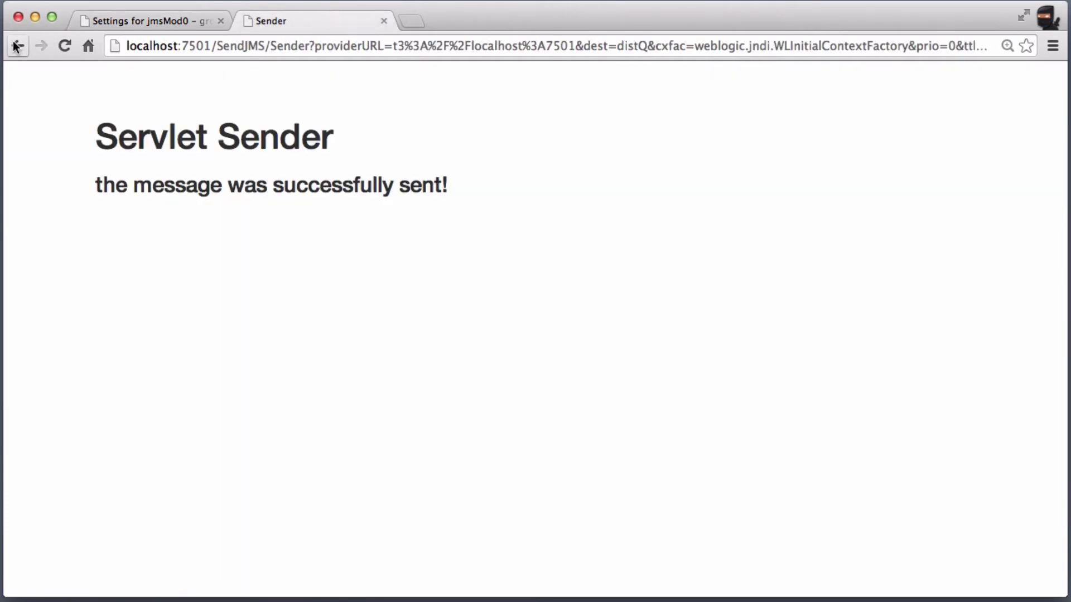
pyautogui.scroll(5, 137, 280)
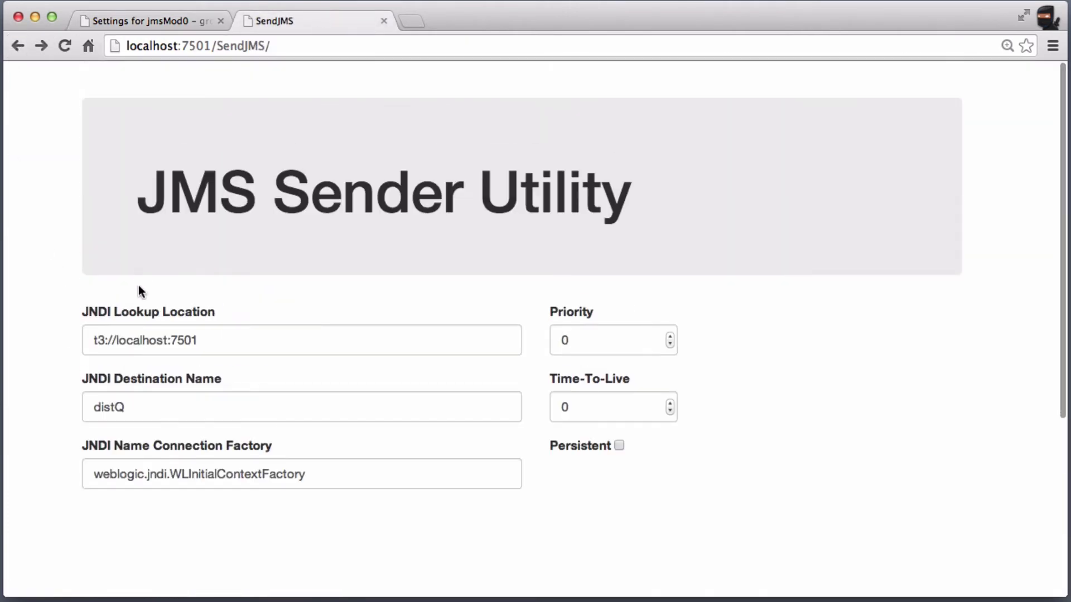
pyautogui.click(225, 337)
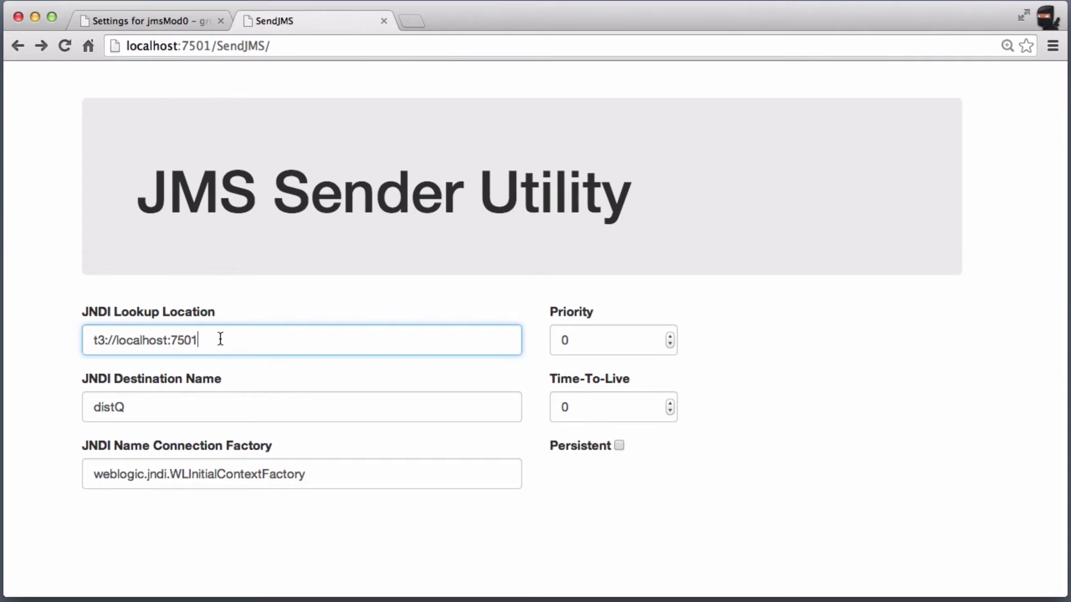
pyautogui.click(89, 407)
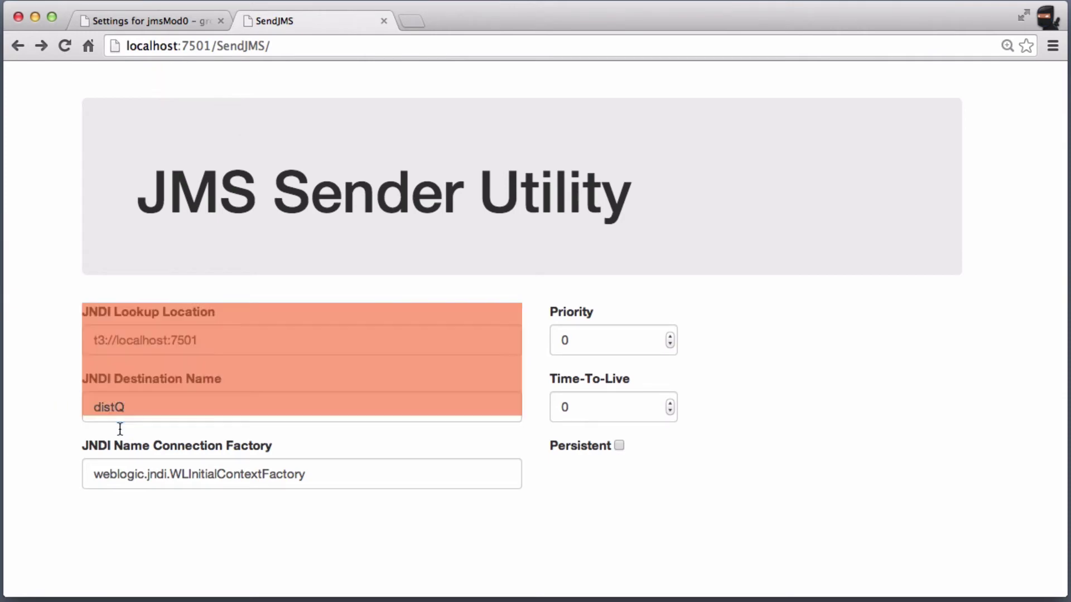
pyautogui.moveTo(127, 407); pyautogui.dragTo(59, 405)
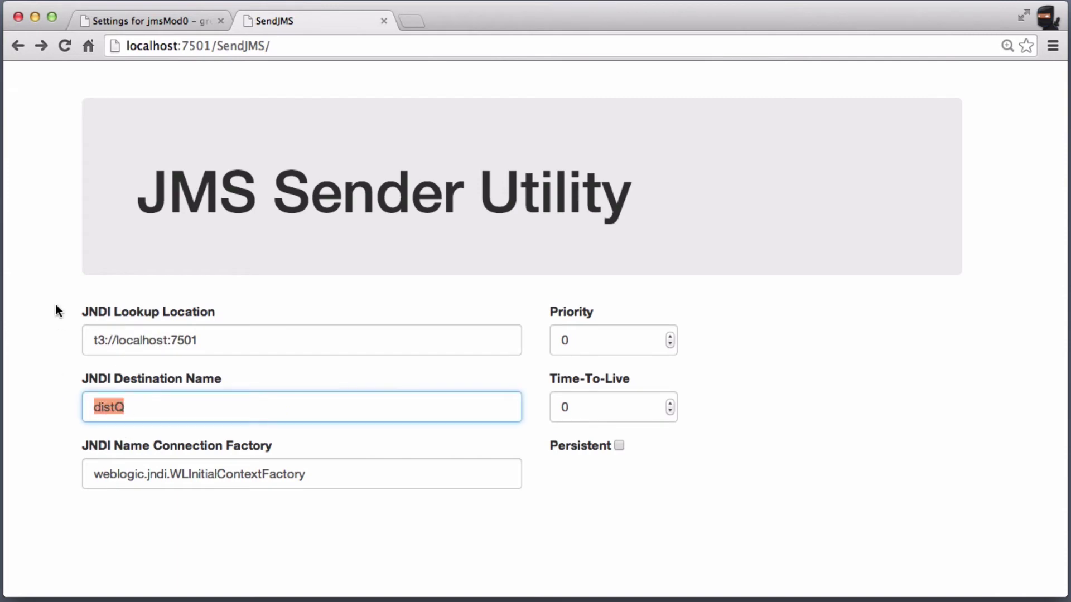
pyautogui.write('surfQ')
pyautogui.scroll(-3, 64, 310)
pyautogui.scroll(-5, 63, 302)
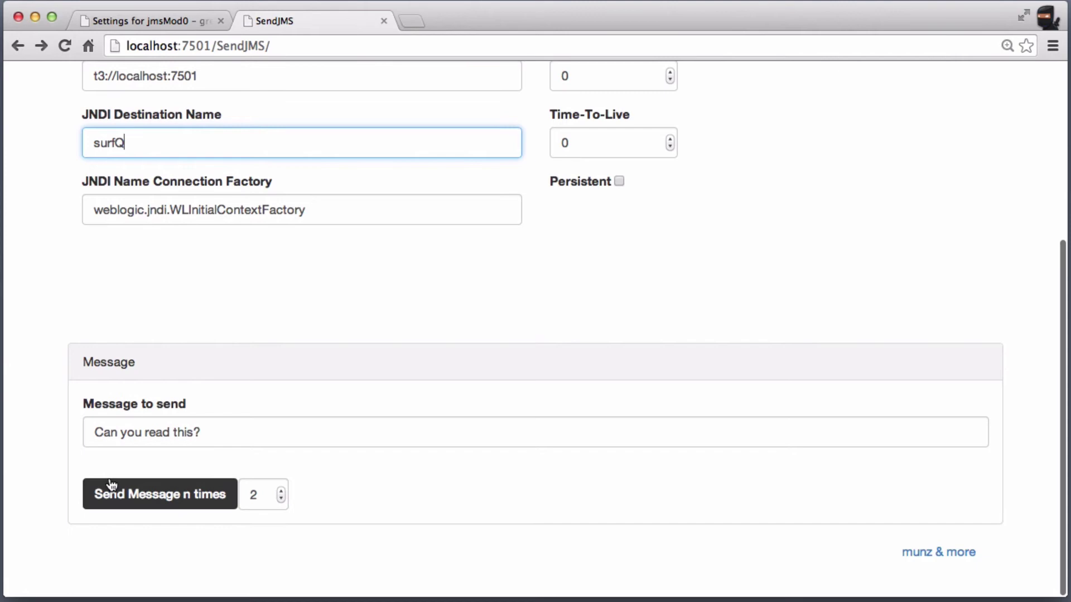
pyautogui.click(122, 499)
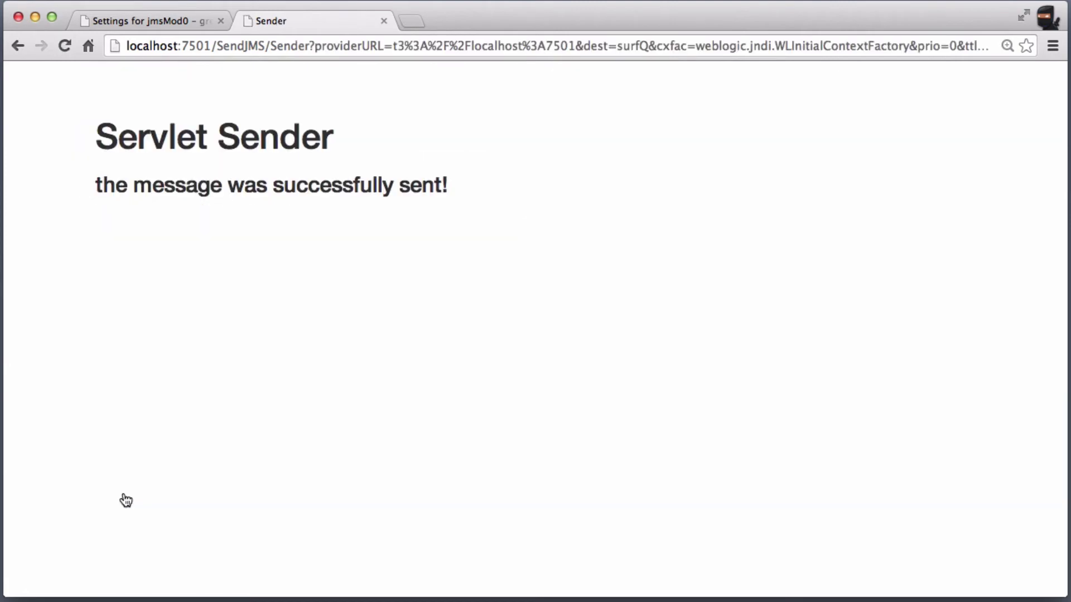
# Check surfQ monitoring (2 messages on dynCluster-1, none on dynCluster-2), then return to Sender.
pyautogui.click(131, 28)
pyautogui.click(418, 179)
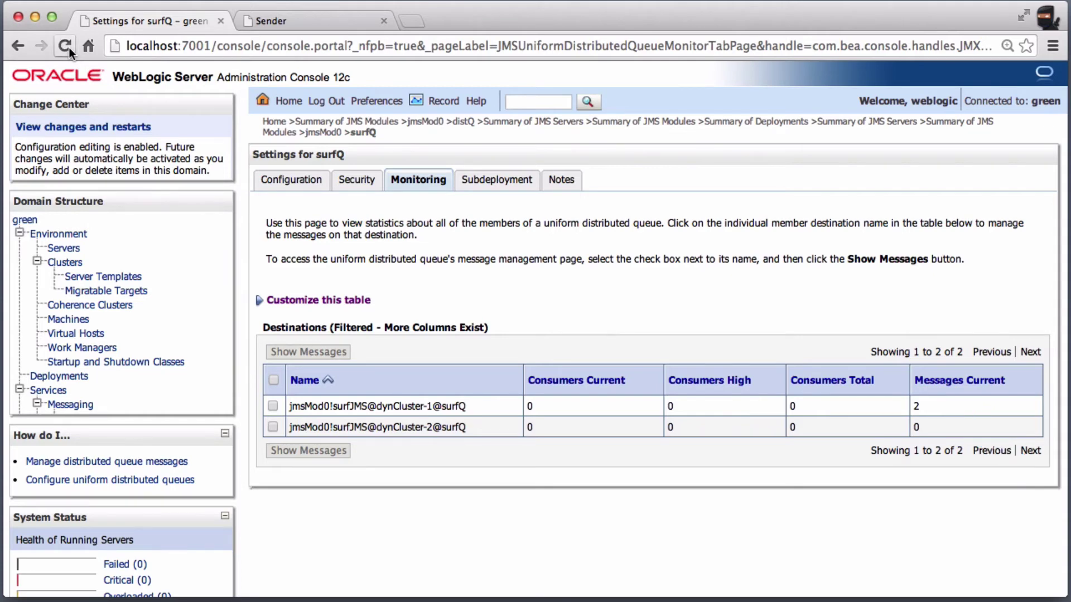
pyautogui.click(331, 27)
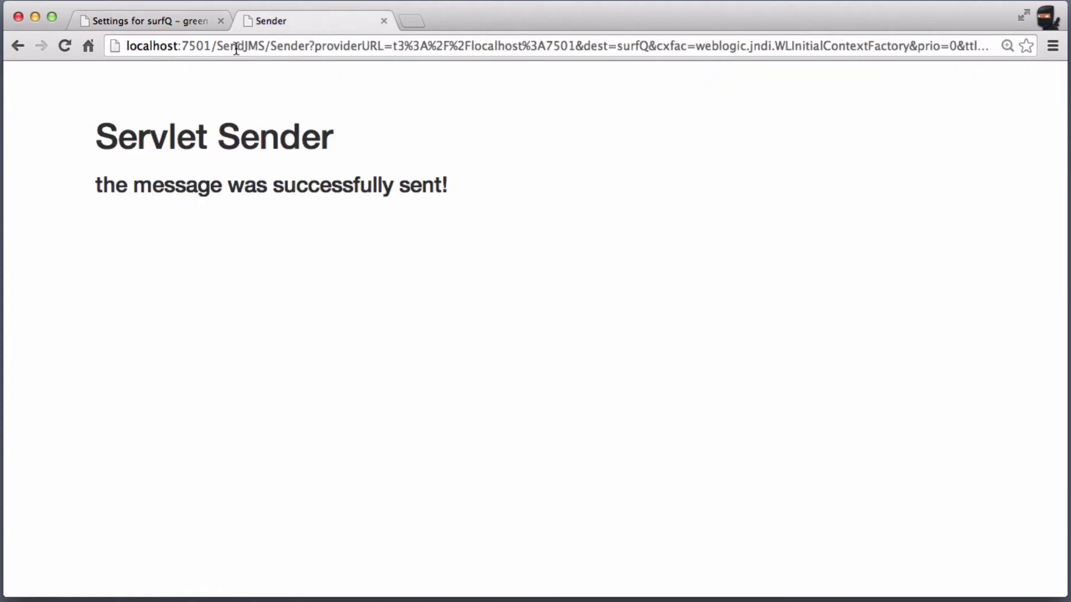
# Load the SendJMS form at localhost:7001/SendJMS/.
pyautogui.click(194, 44)
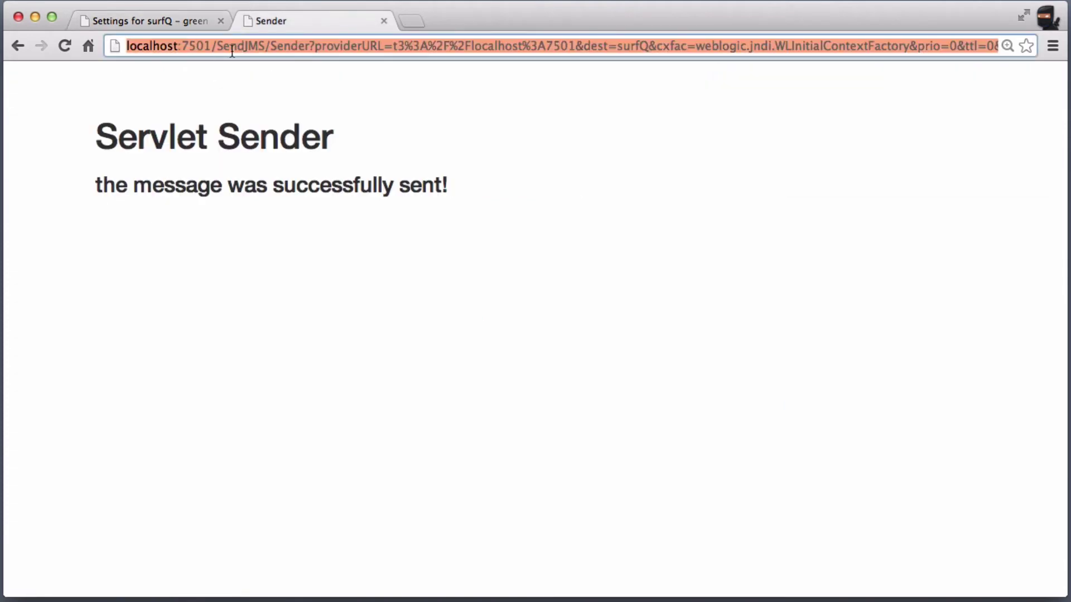
pyautogui.moveTo(270, 46); pyautogui.dragTo(886, 55)
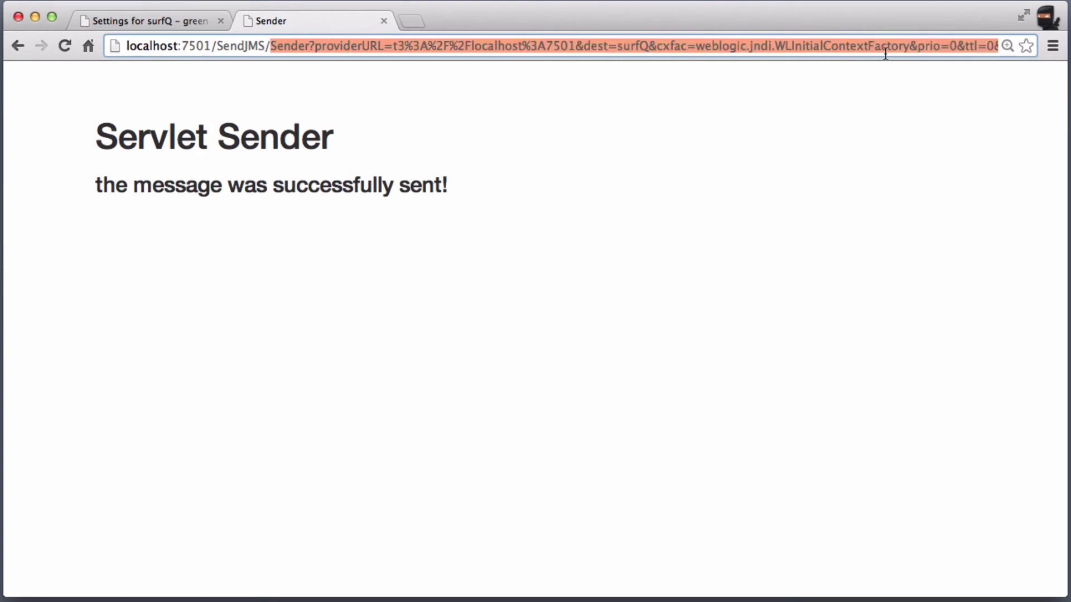
pyautogui.press('BackSpace')
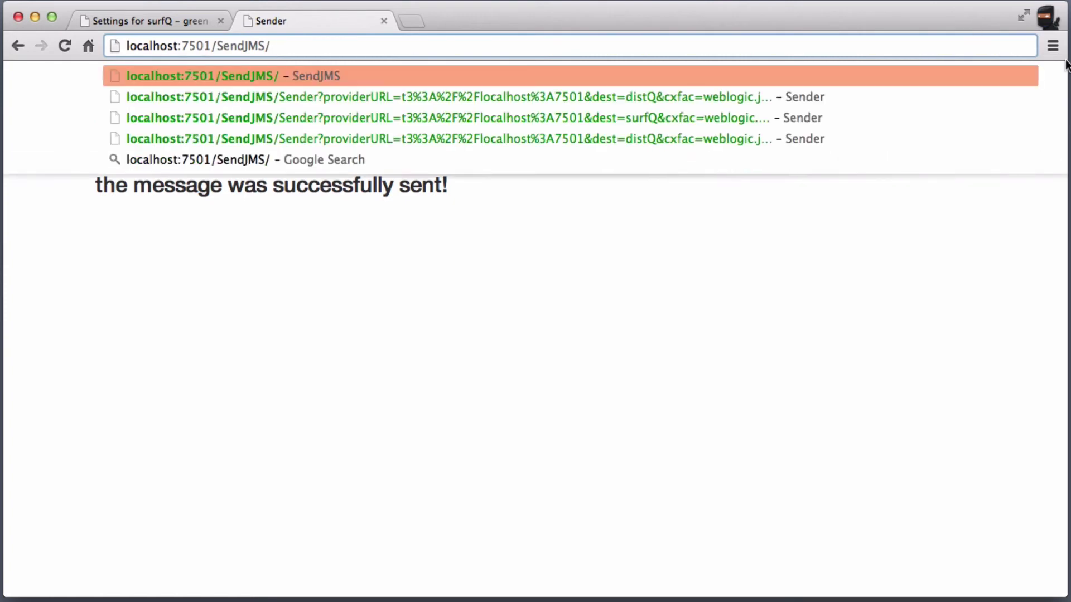
pyautogui.click(191, 46)
pyautogui.press('BackSpace')
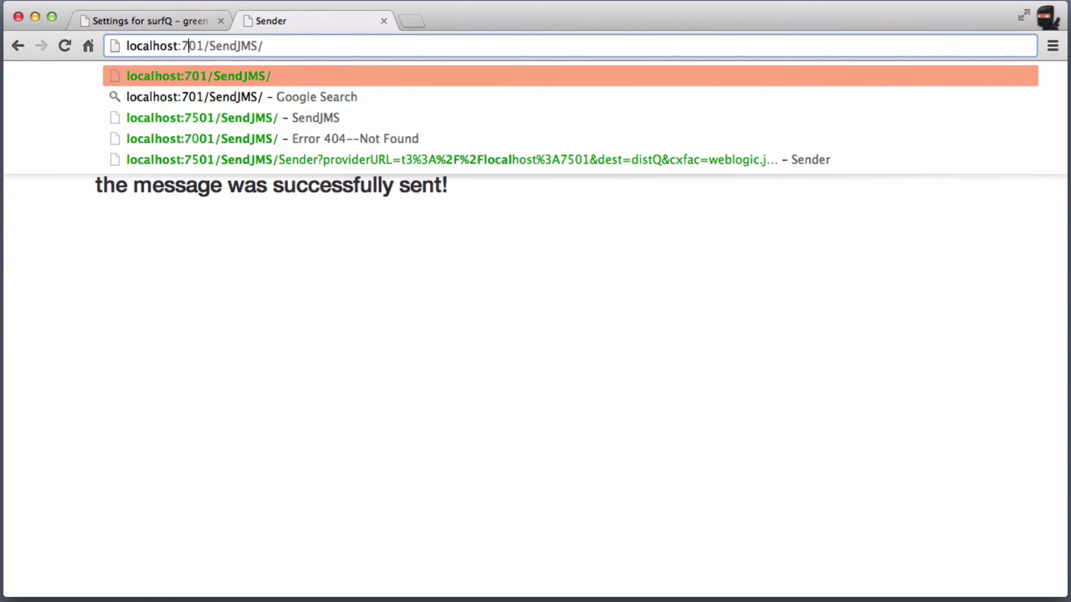
pyautogui.write('0')
pyautogui.press('Return')
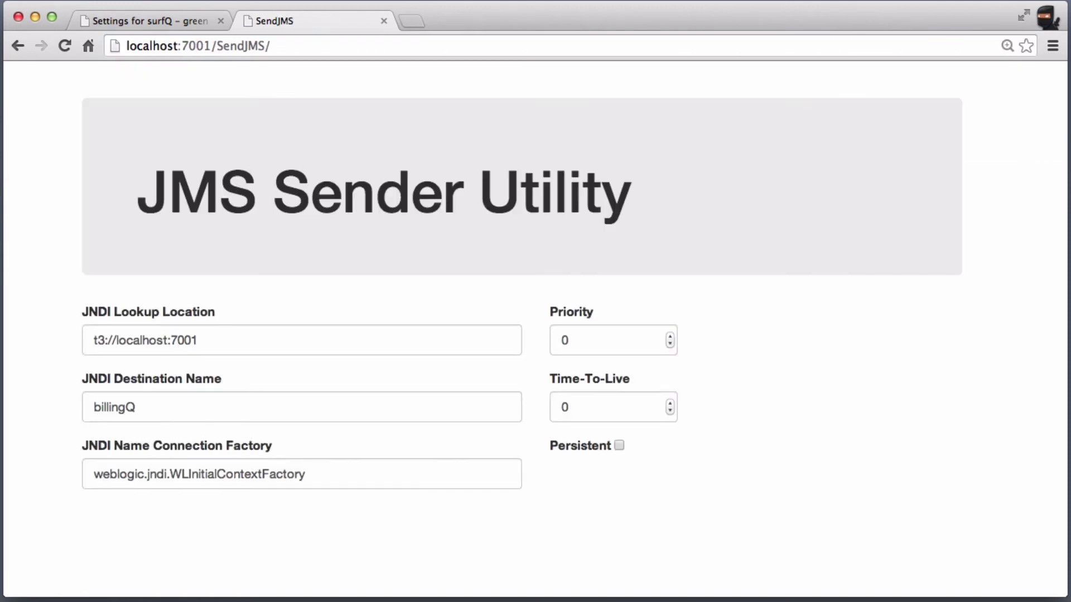
# Send two messages to surfQ using lookup location t3://localhost:7501.
pyautogui.click(183, 339)
pyautogui.press('BackSpace')
pyautogui.write('5')
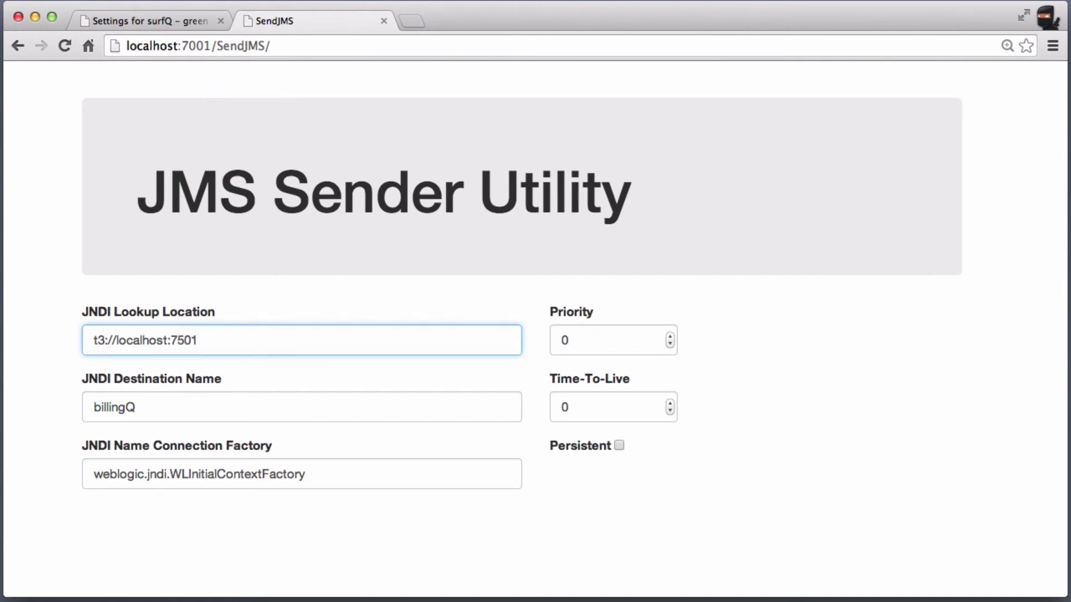
pyautogui.click(3, 431)
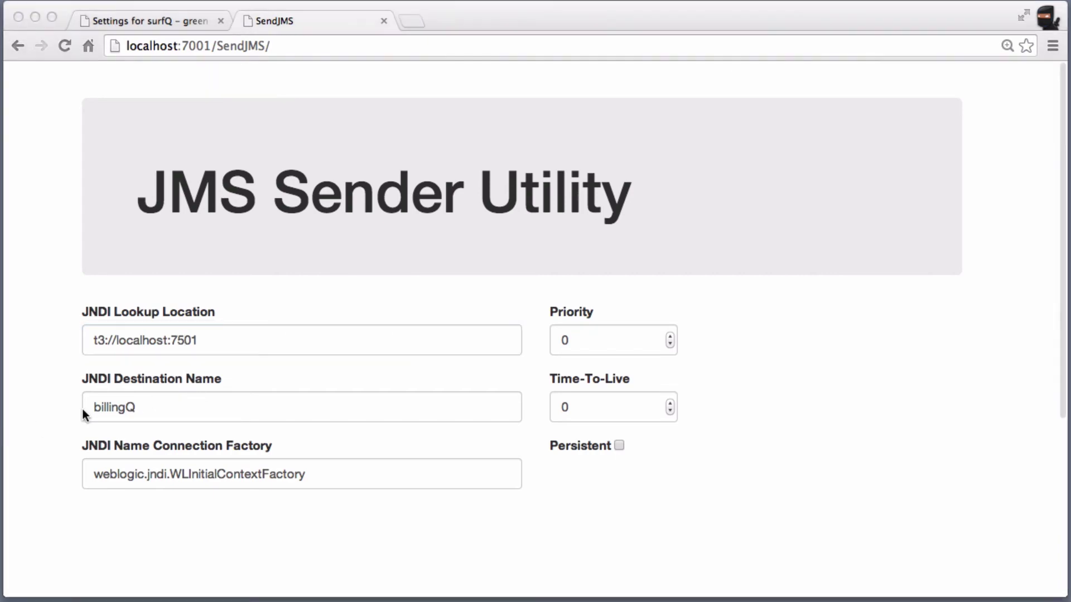
pyautogui.click(145, 402)
pyautogui.moveTo(146, 405); pyautogui.dragTo(70, 403)
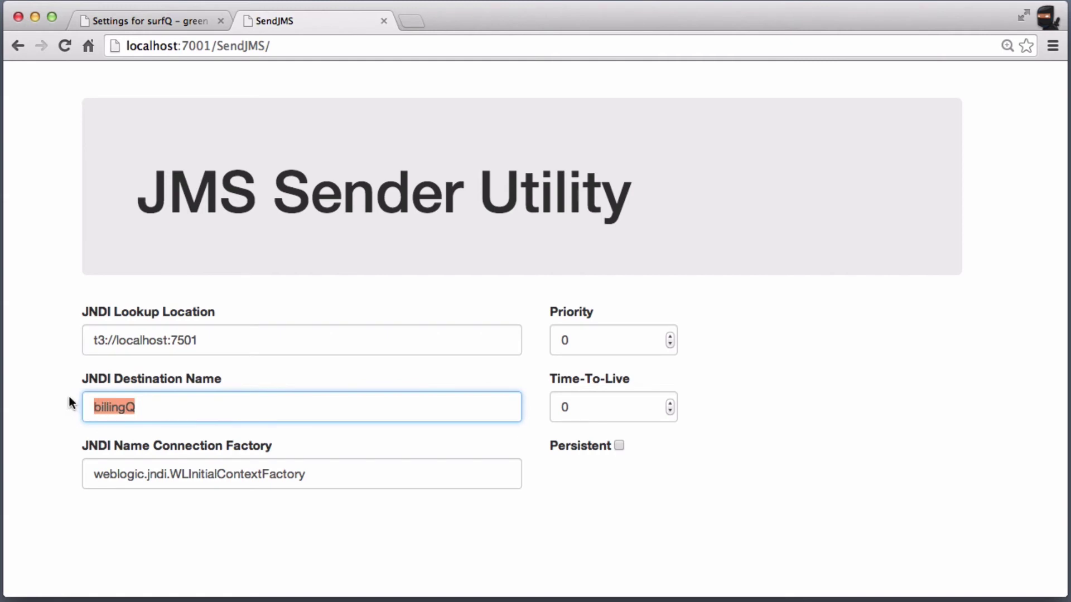
pyautogui.write('surfQ')
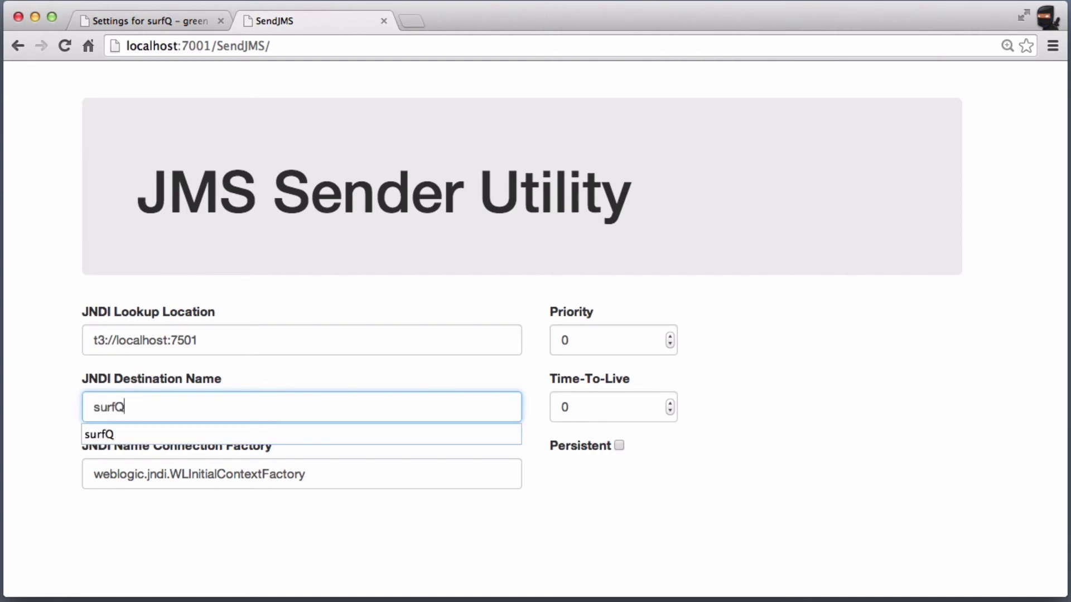
pyautogui.click(34, 390)
pyautogui.scroll(-5, 34, 390)
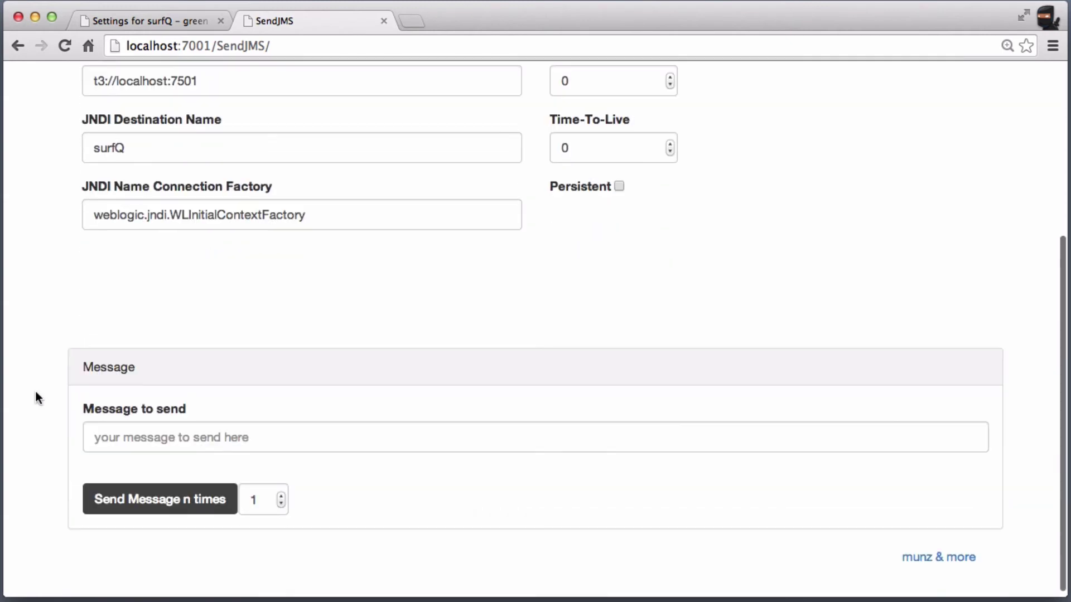
pyautogui.click(282, 490)
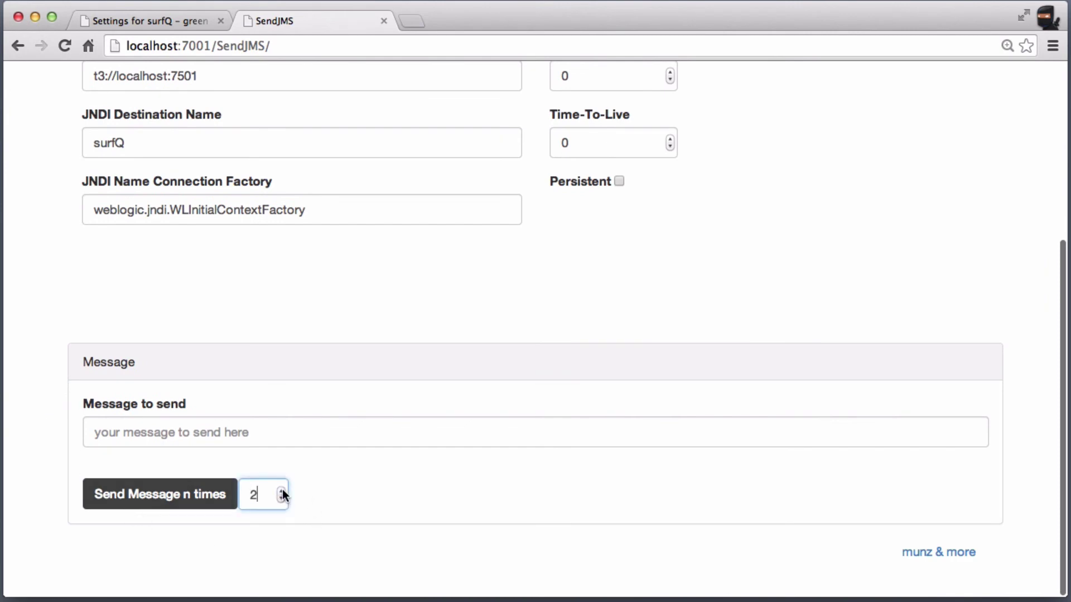
pyautogui.click(177, 503)
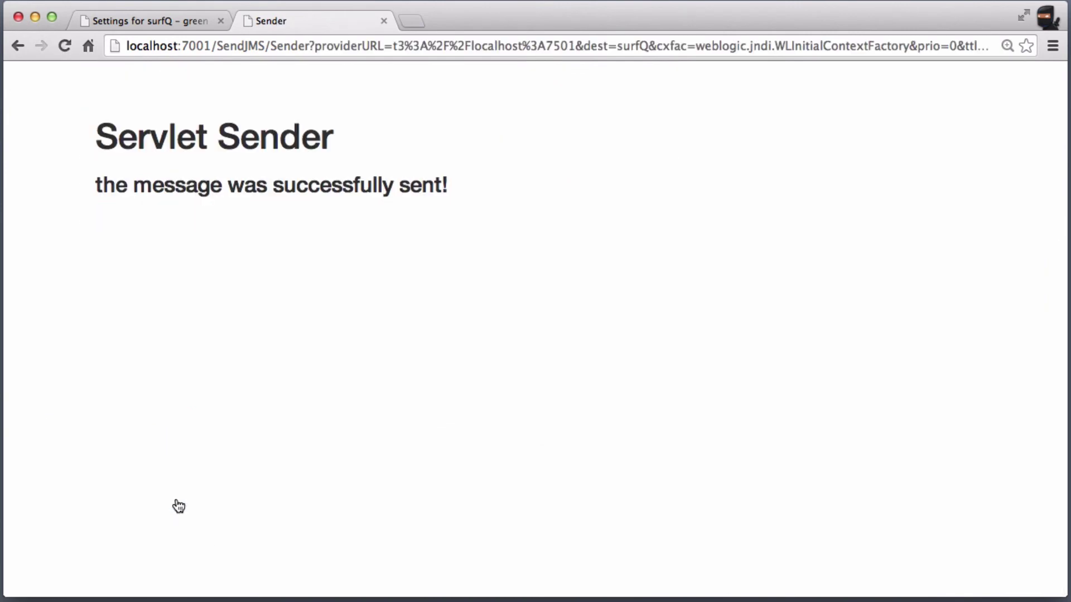
# Reload surfQ monitoring, showing 3 messages on dynCluster-1 and 1 on dynCluster-2.
pyautogui.click(173, 22)
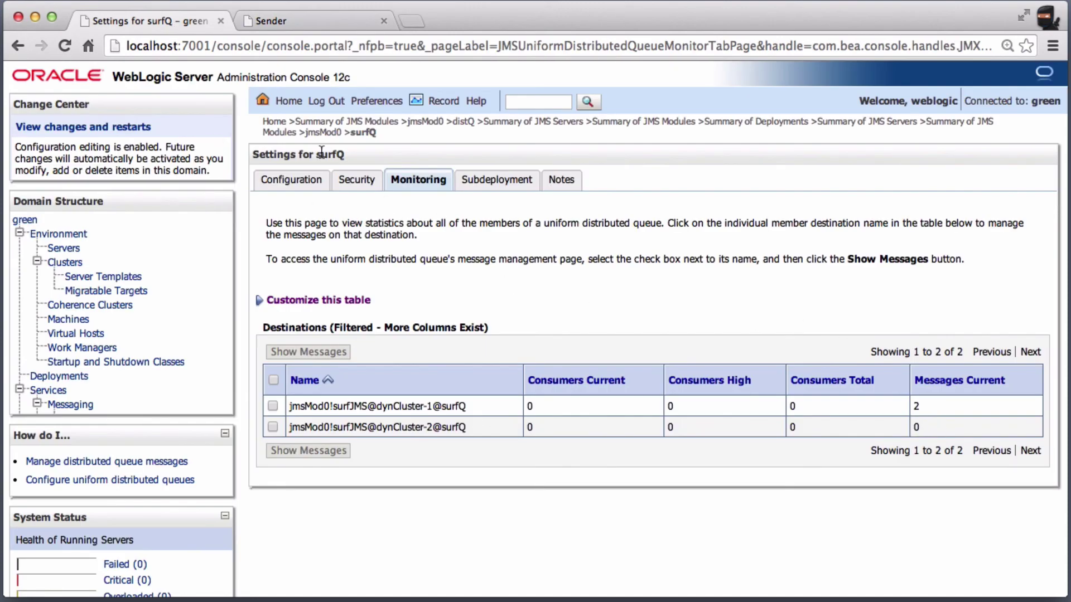
pyautogui.click(67, 47)
# Go back to the SendJMS form and send four messages to surfQ.
pyautogui.click(340, 24)
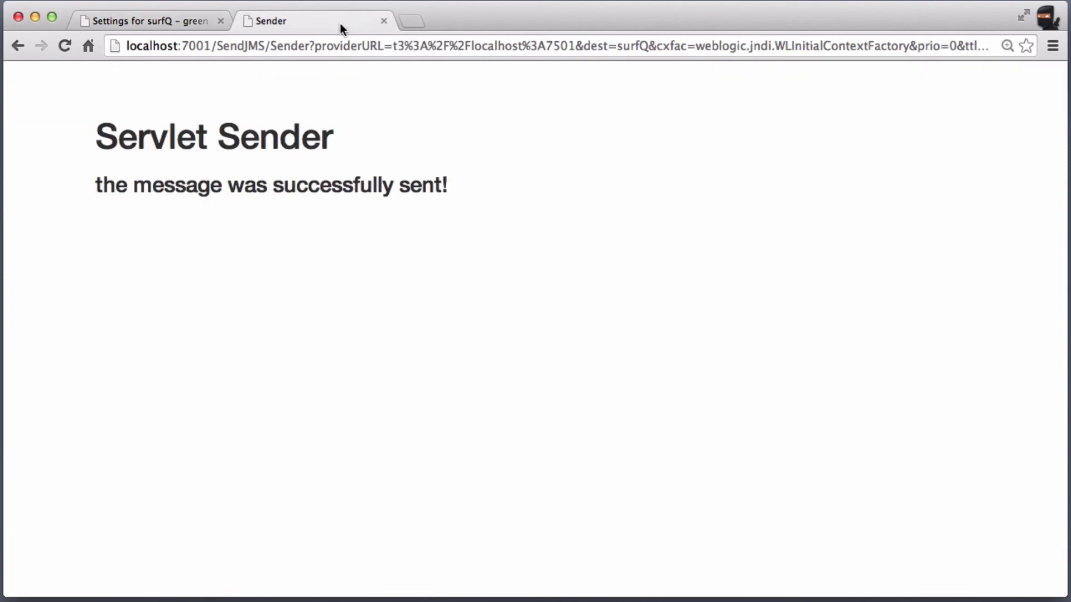
pyautogui.click(18, 46)
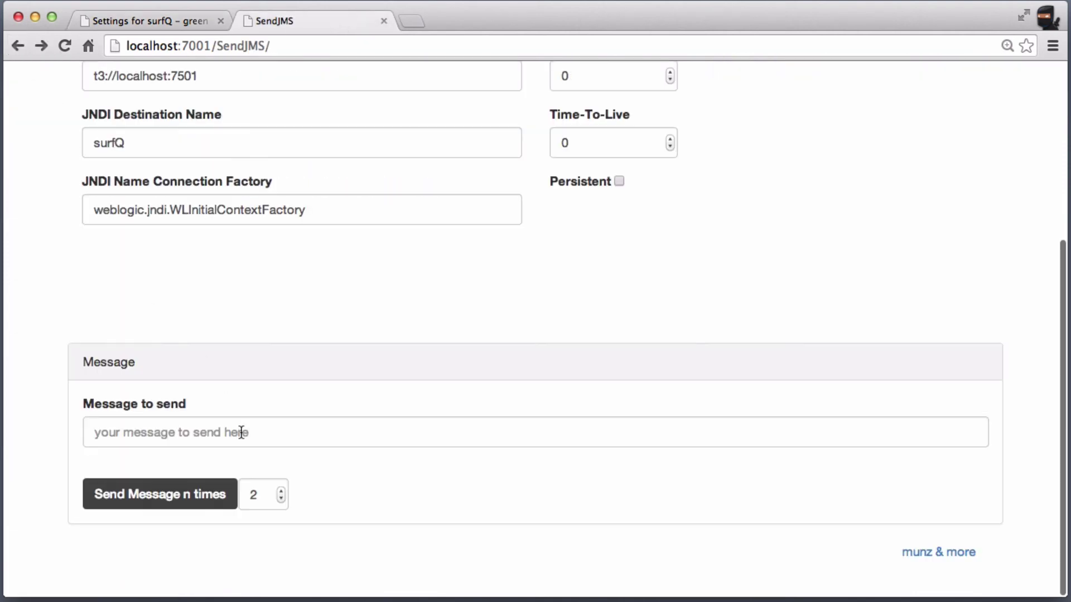
pyautogui.click(281, 492)
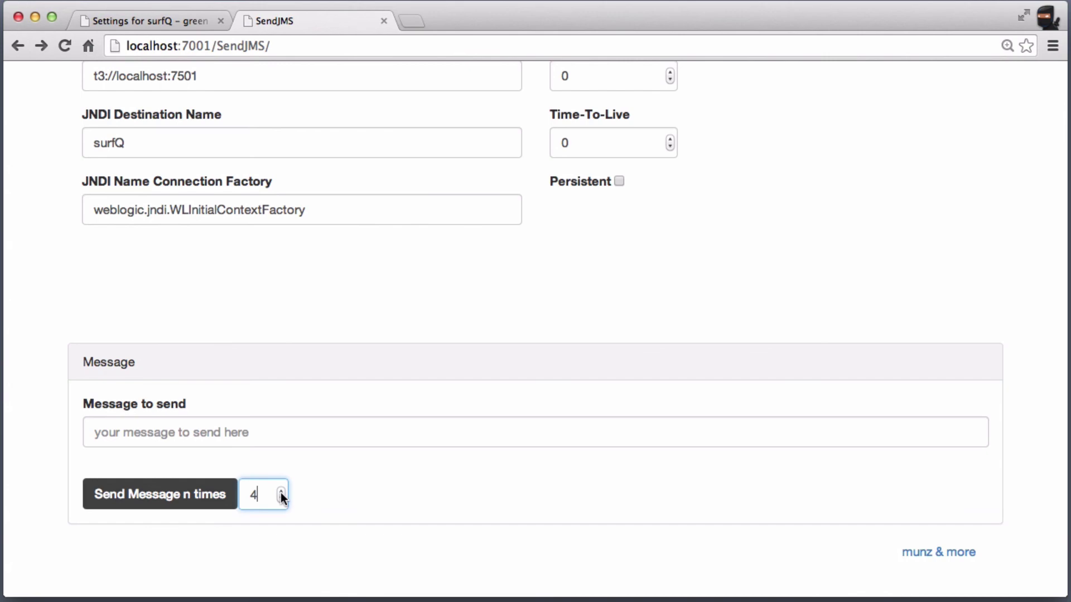
pyautogui.click(143, 505)
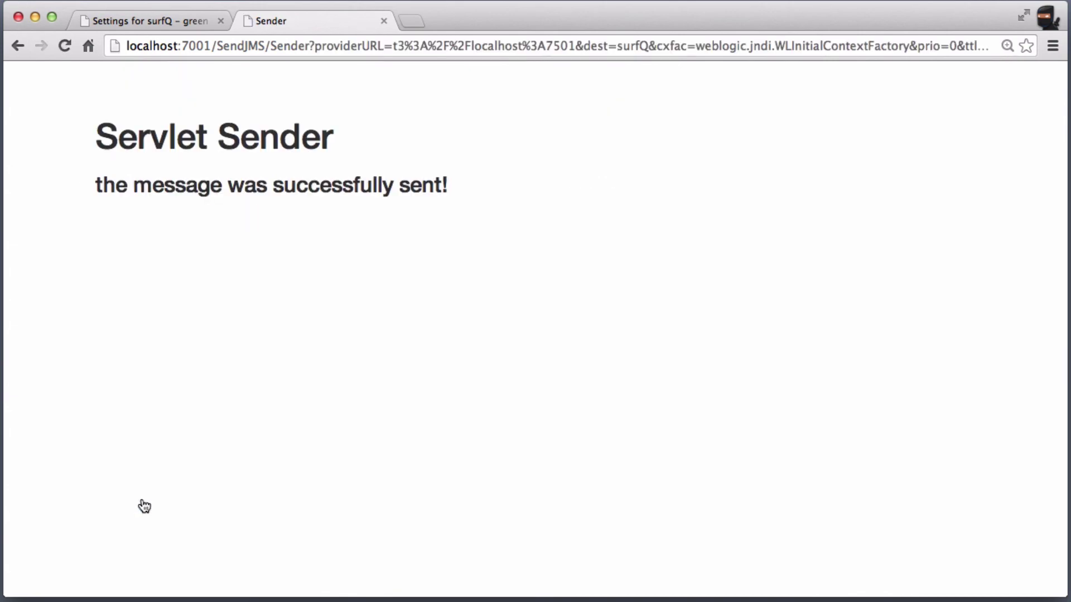
# Refresh surfQ monitoring to confirm 5 messages on dynCluster-1 and 3 on dynCluster-2.
pyautogui.click(112, 12)
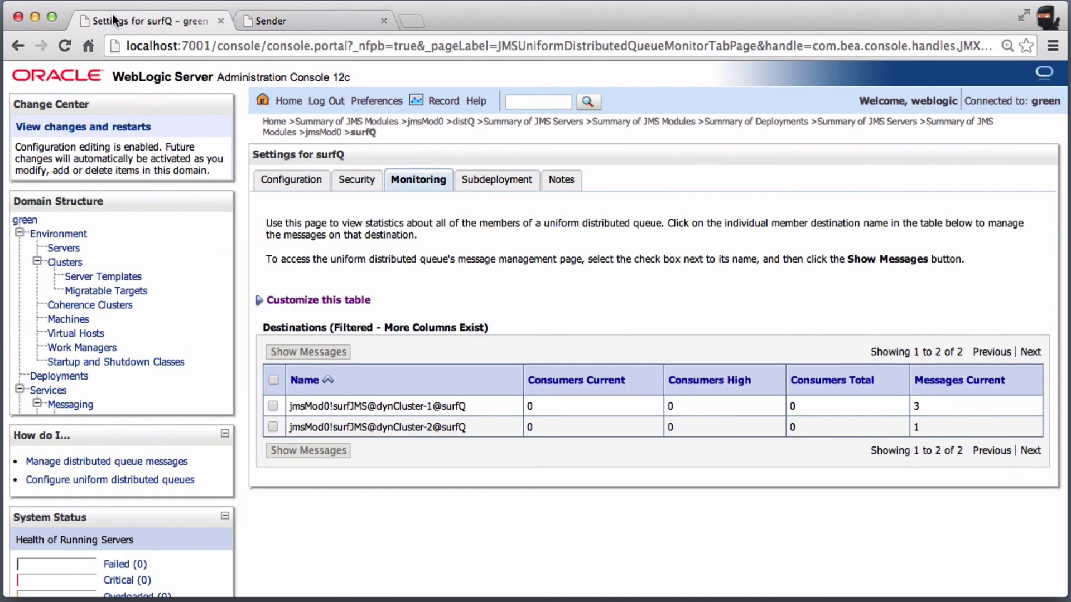
pyautogui.click(71, 41)
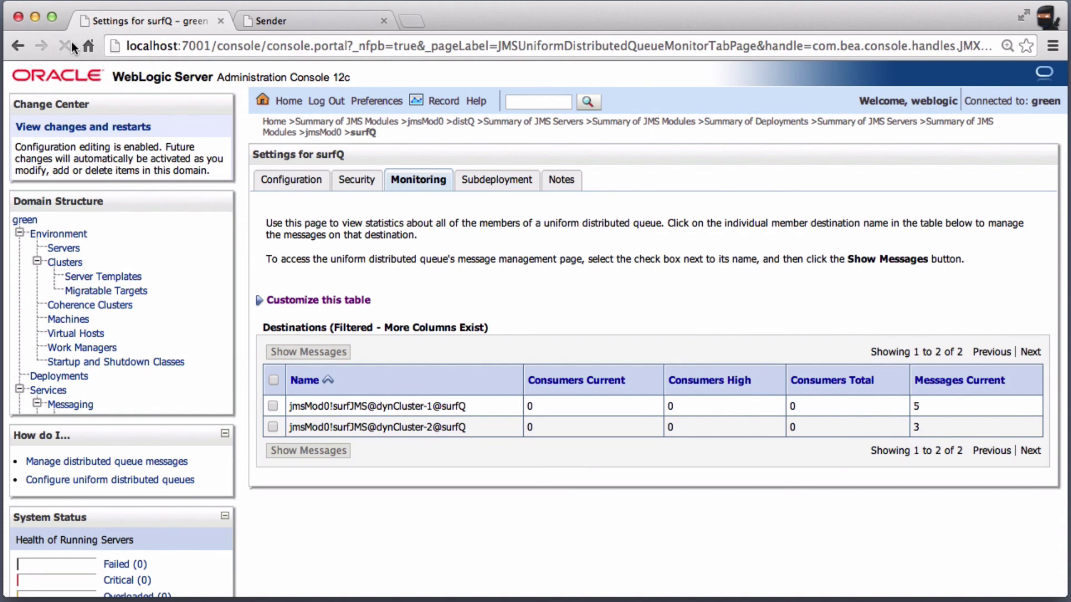